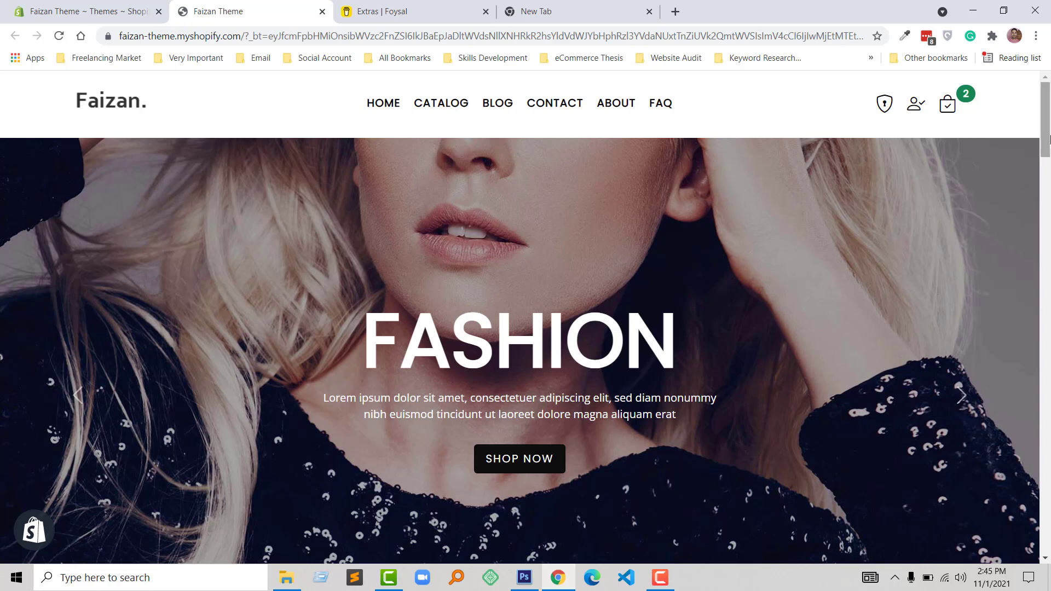
Step: Advance the hero slider through the GLAMOUR and STYLISH slides, then scroll down to Welcome to Faizan
click(962, 396)
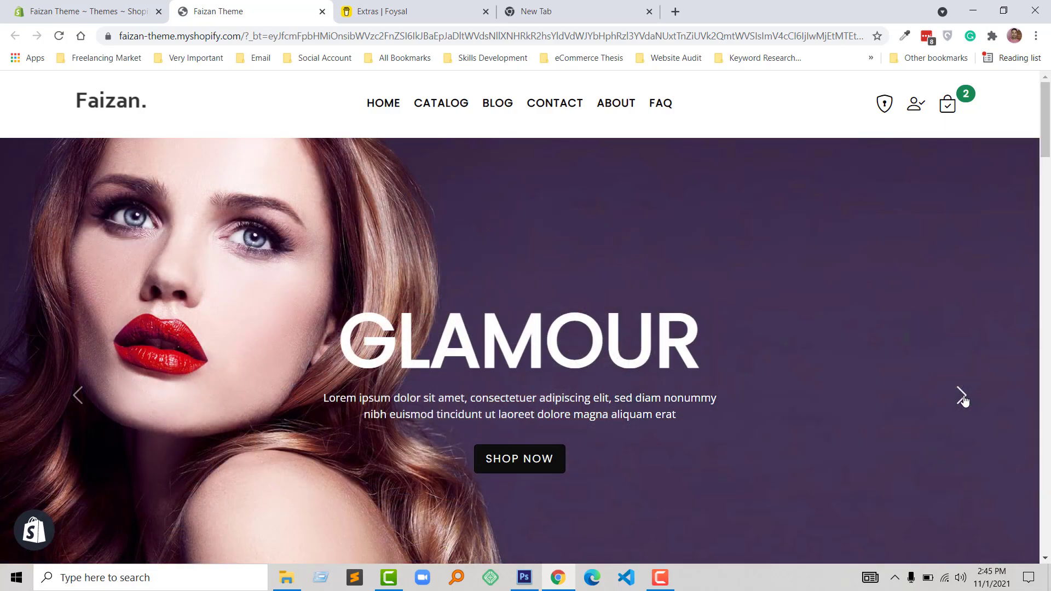
click(962, 396)
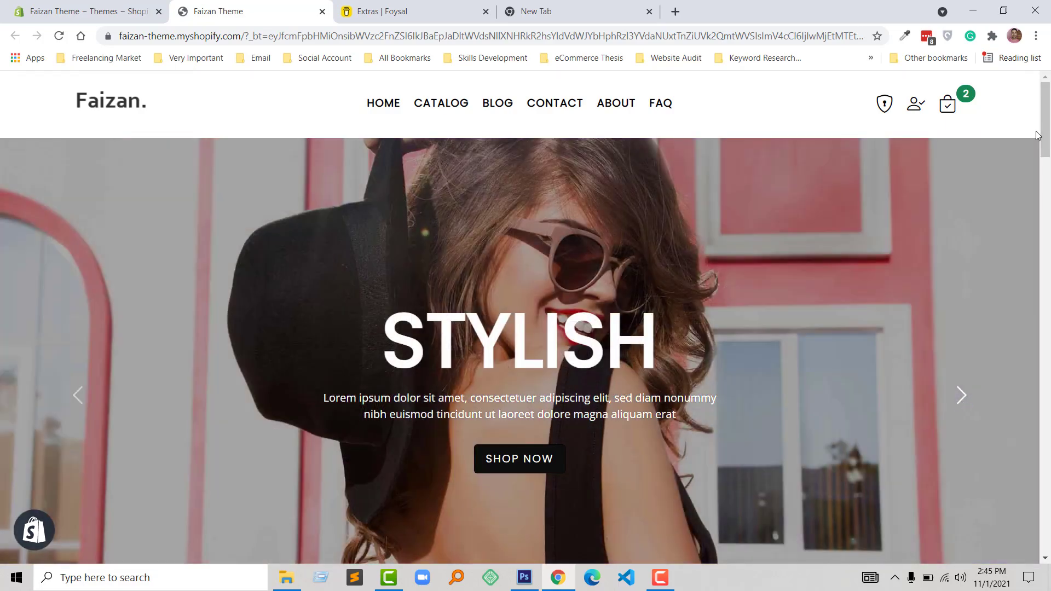
scroll(503, 146, down, 10)
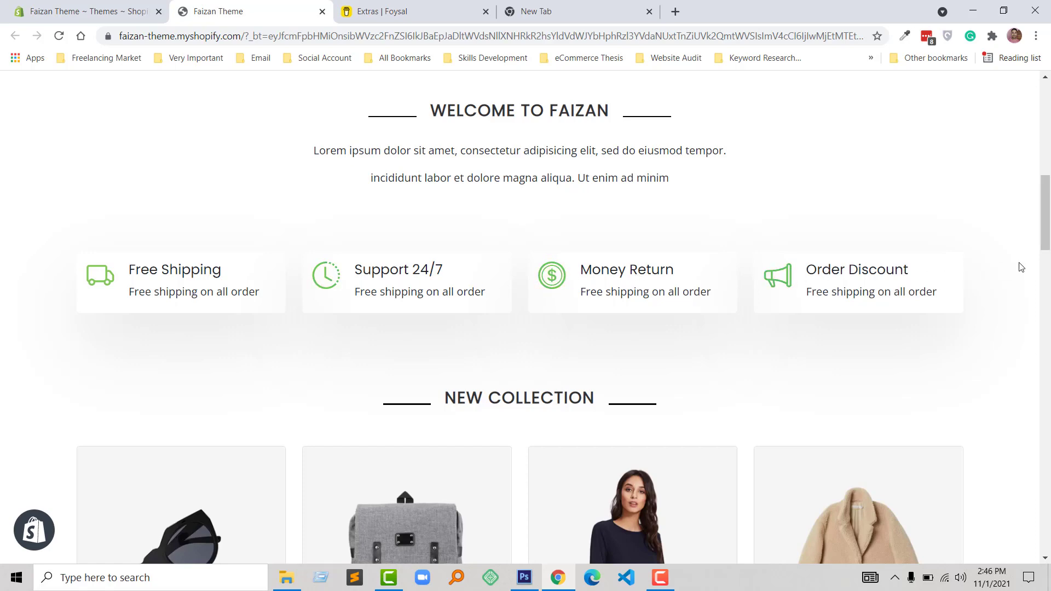
Step: Scroll past the New Collection grid and three-product Featured Collection to 'What our customers say'
scroll(739, 214, down, 4)
scroll(624, 211, down, 1)
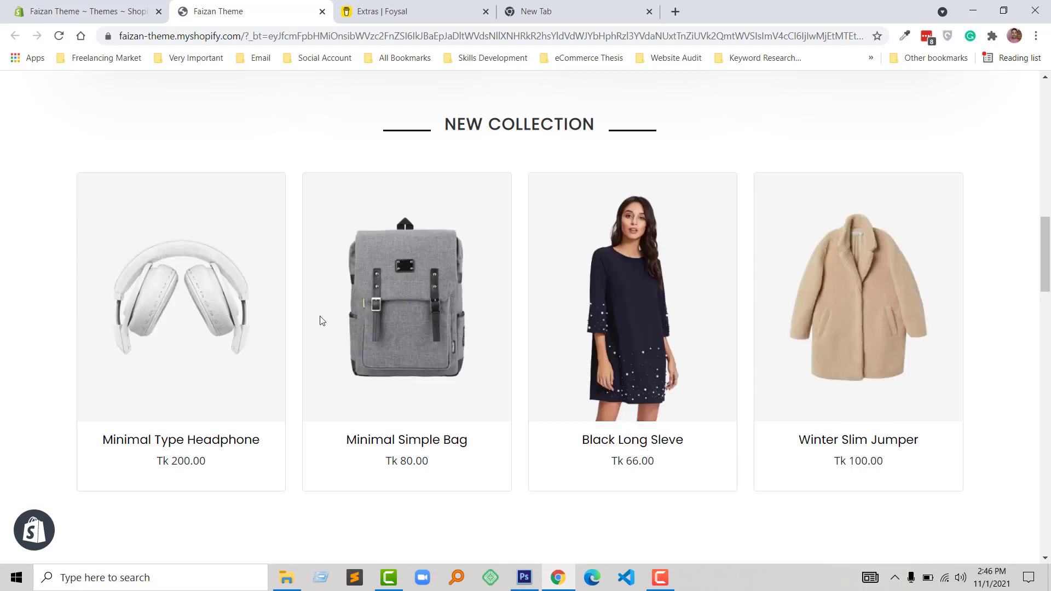
scroll(999, 277, down, 1)
scroll(1001, 278, up, 1)
scroll(1002, 278, down, 8)
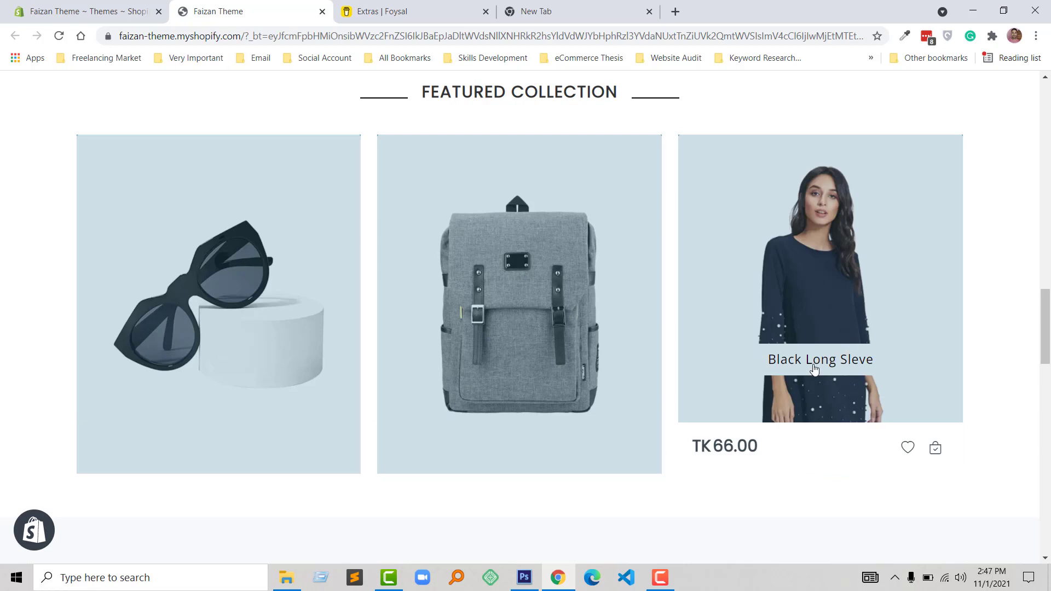
scroll(990, 199, down, 6)
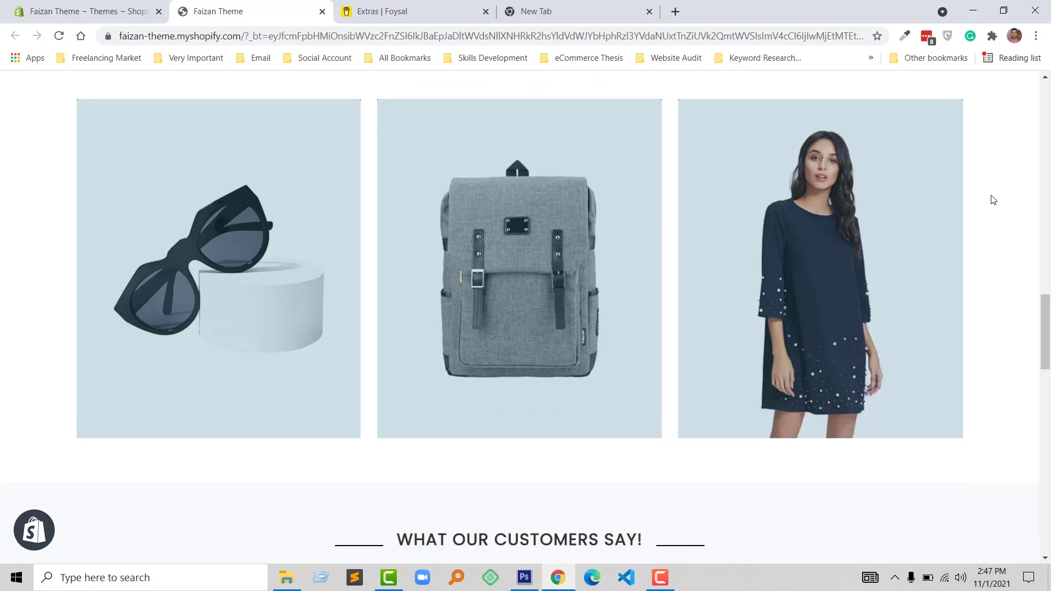
scroll(993, 199, down, 1)
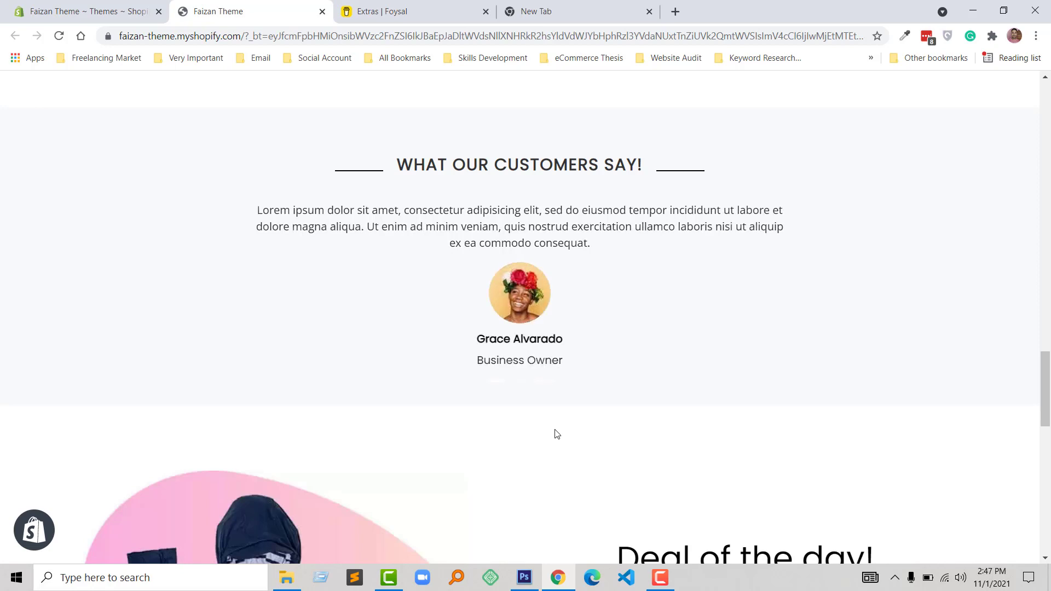
Step: Scroll down through Deal of the day and Subscribe to the footer, then back to the hero banner
scroll(750, 446, down, 1)
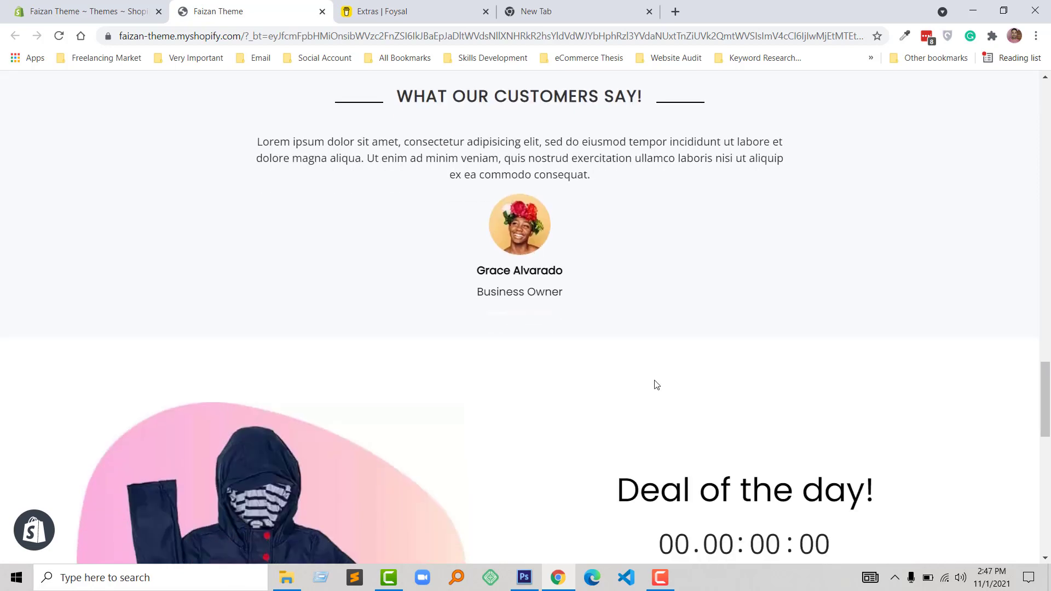
scroll(530, 375, down, 5)
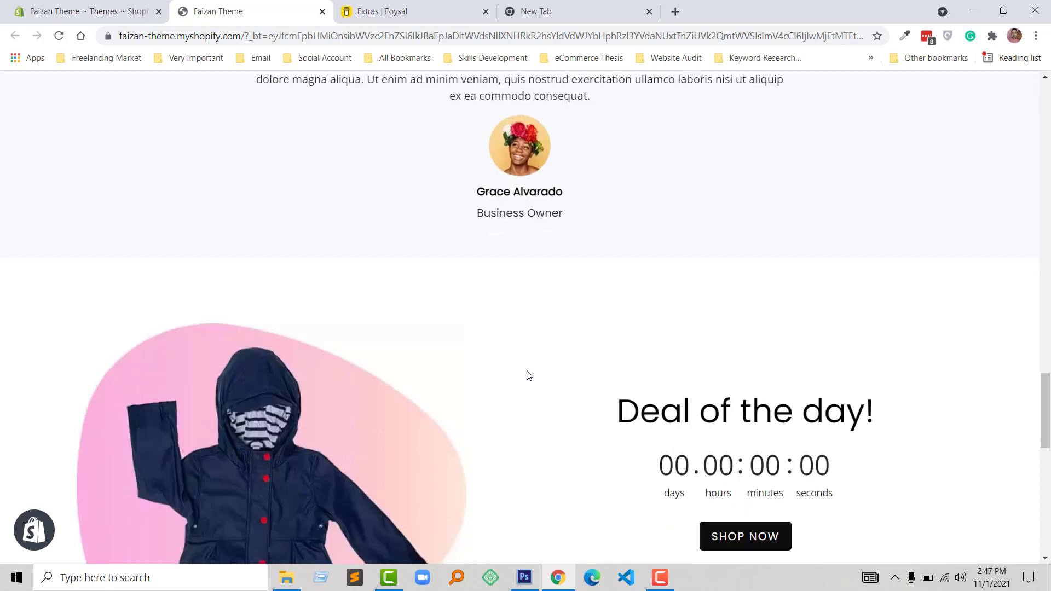
scroll(525, 363, up, 1)
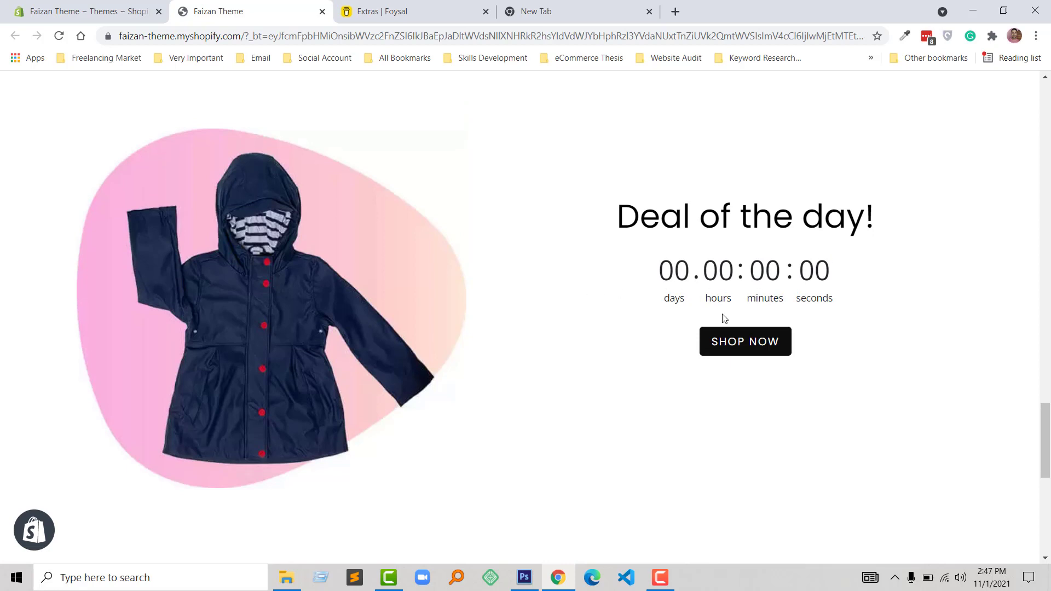
scroll(524, 344, down, 5)
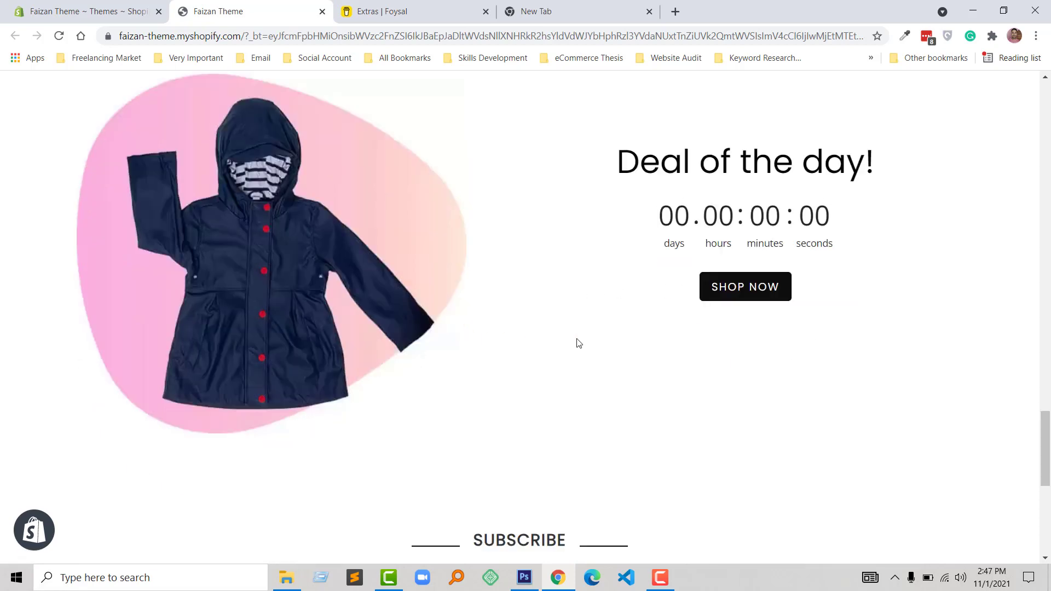
scroll(797, 276, down, 3)
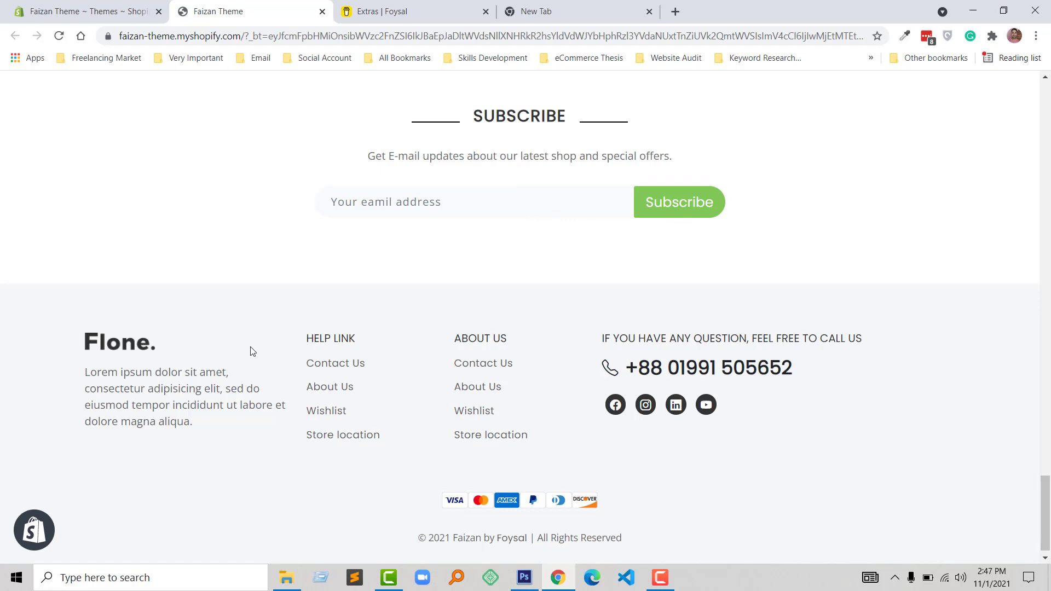
scroll(230, 388, down, 1)
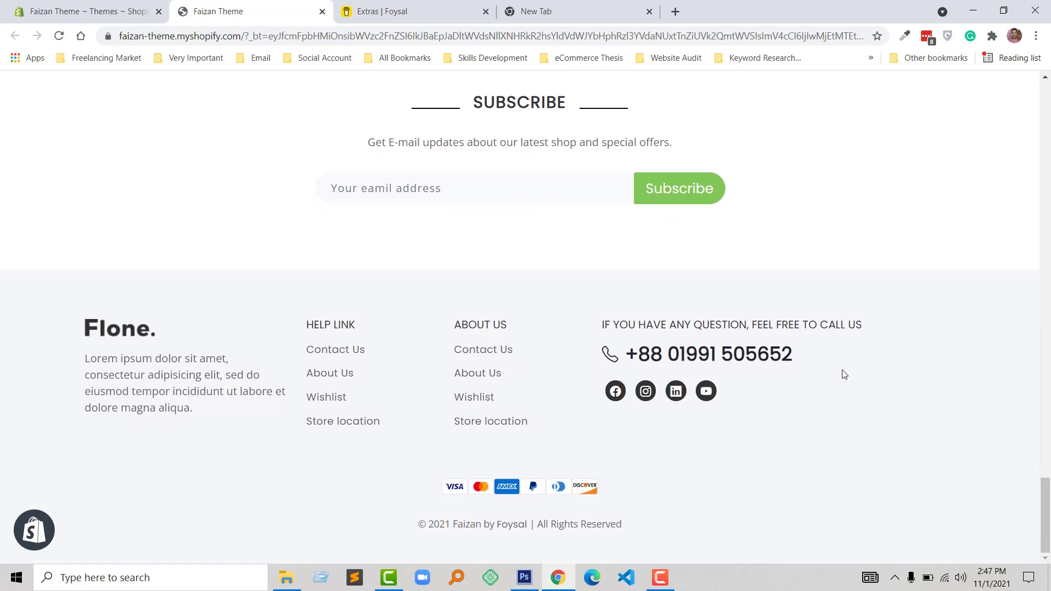
scroll(465, 378, up, 15)
scroll(465, 376, up, 15)
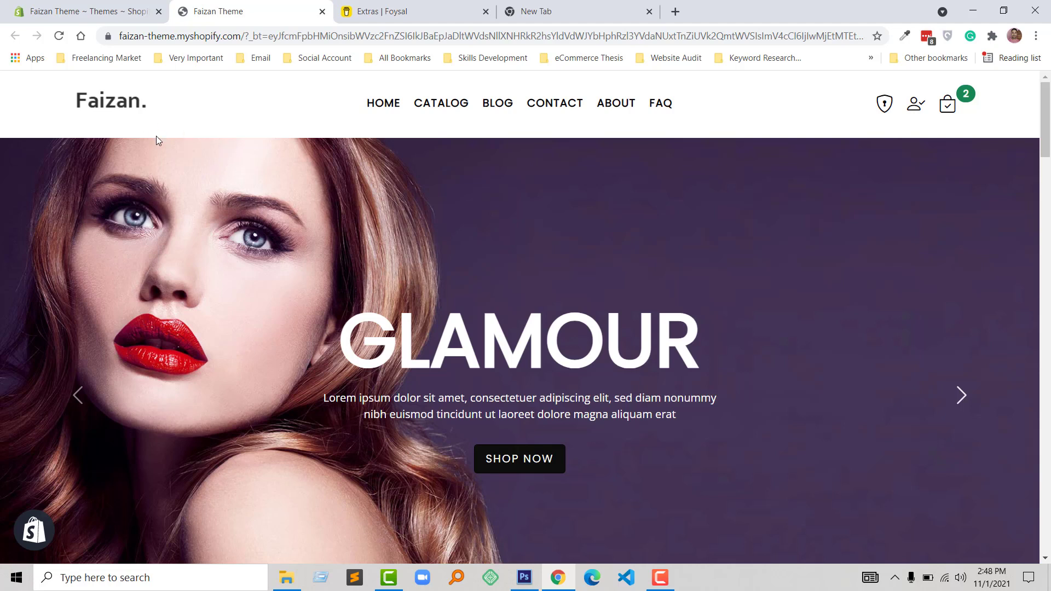
Step: Open the current aviato theme in the theme editor and view the Header section settings
click(100, 12)
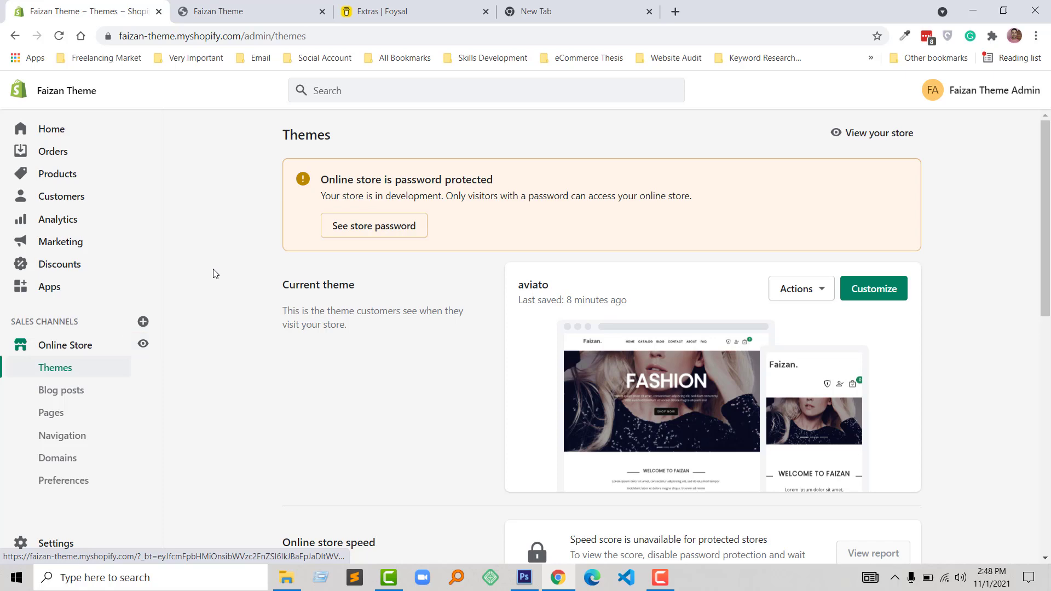
click(874, 289)
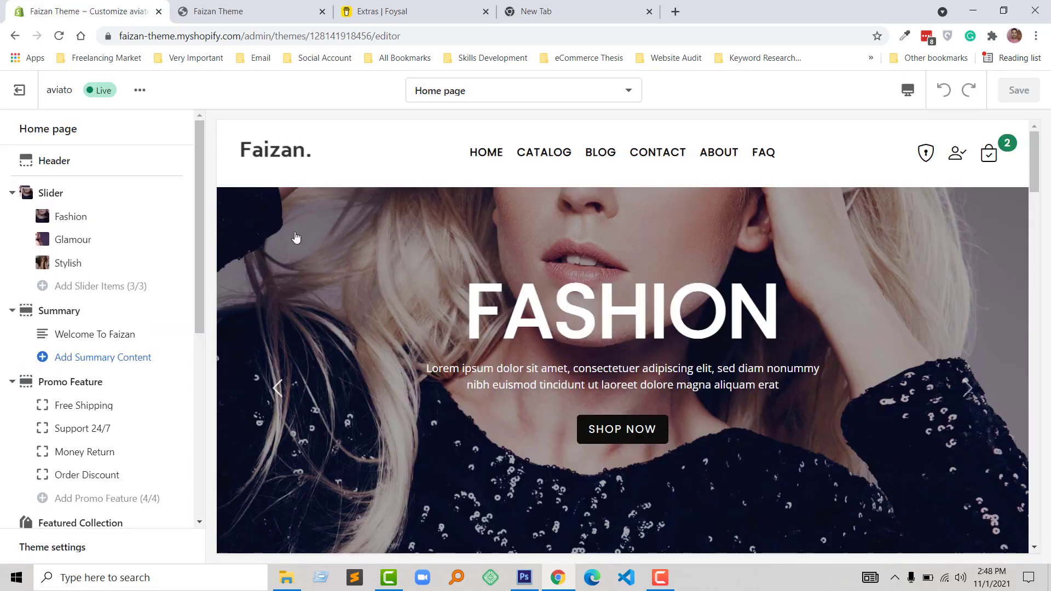
click(67, 165)
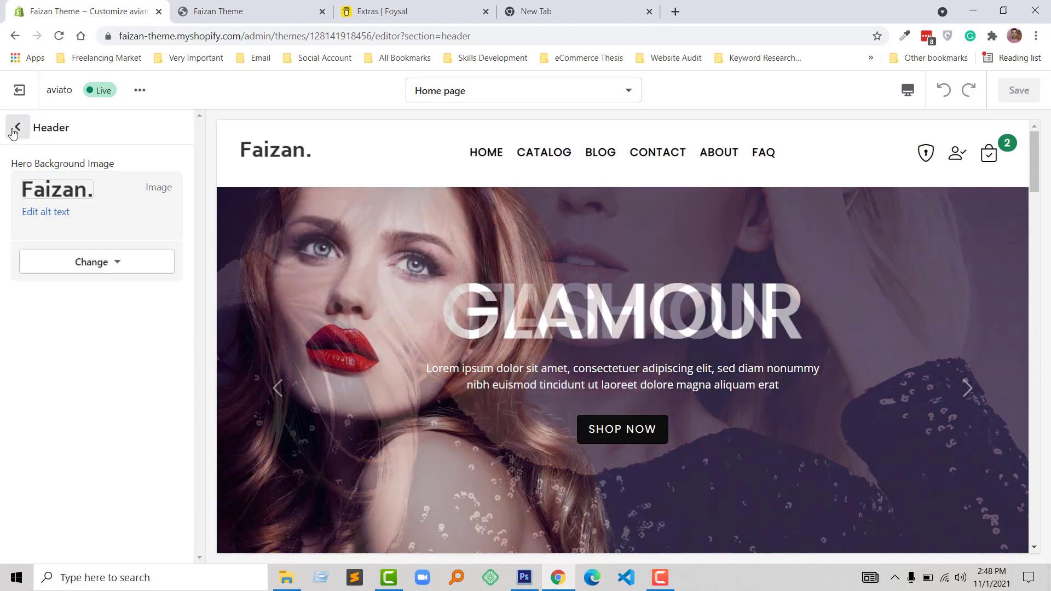
click(16, 128)
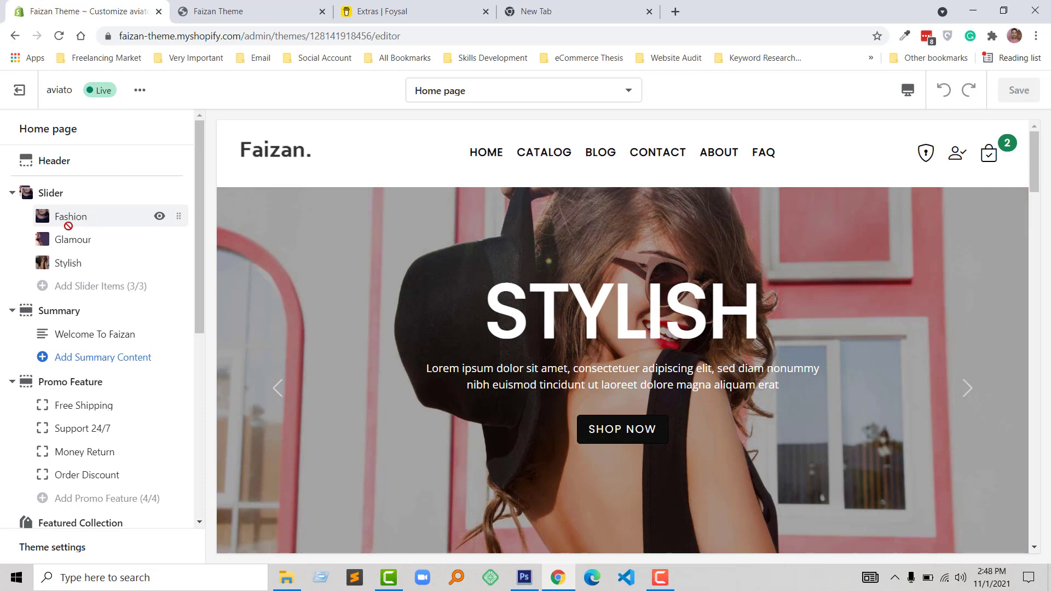
Step: Look through the Fashion slide's settings, then return to the home page section list
click(68, 222)
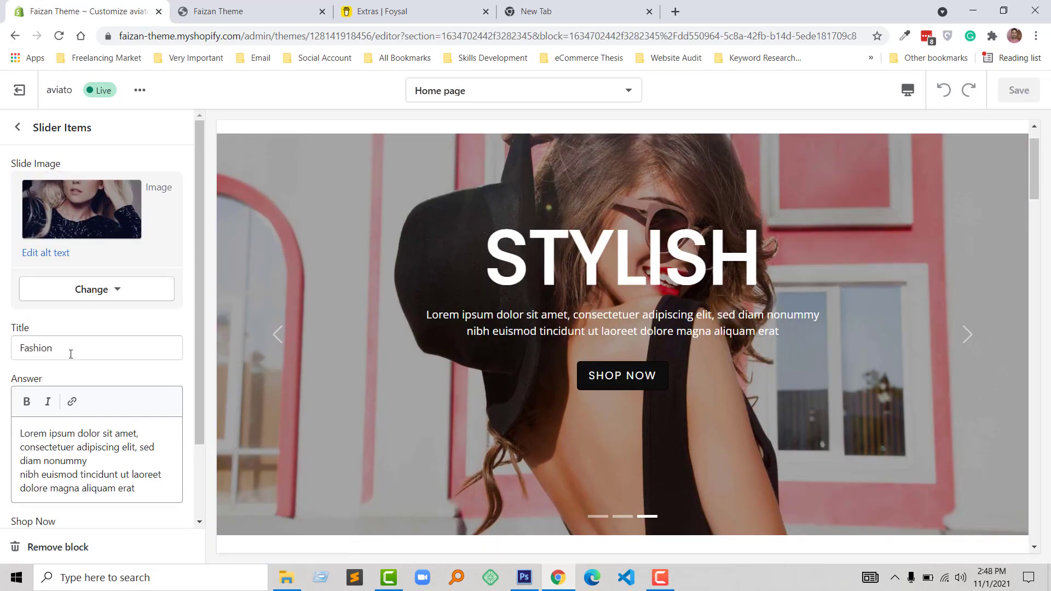
scroll(82, 367, down, 2)
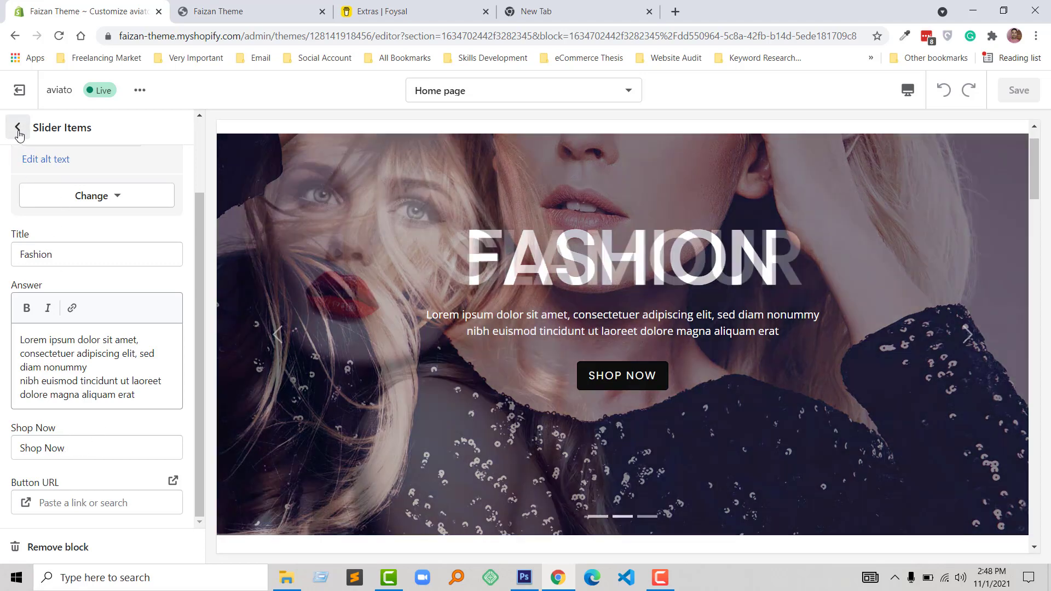
click(18, 127)
scroll(82, 249, down, 3)
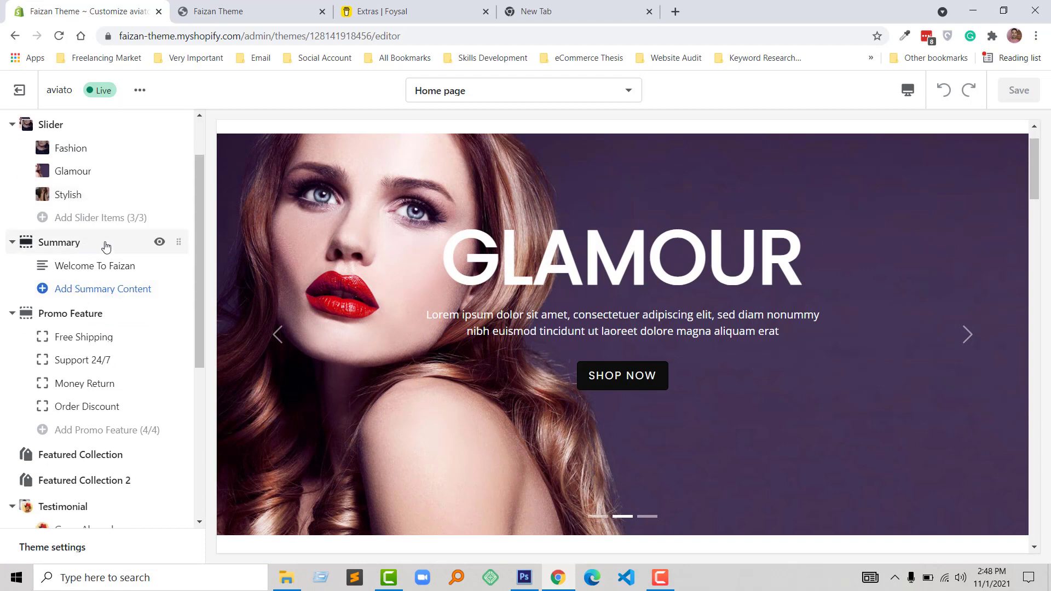
click(105, 245)
click(18, 129)
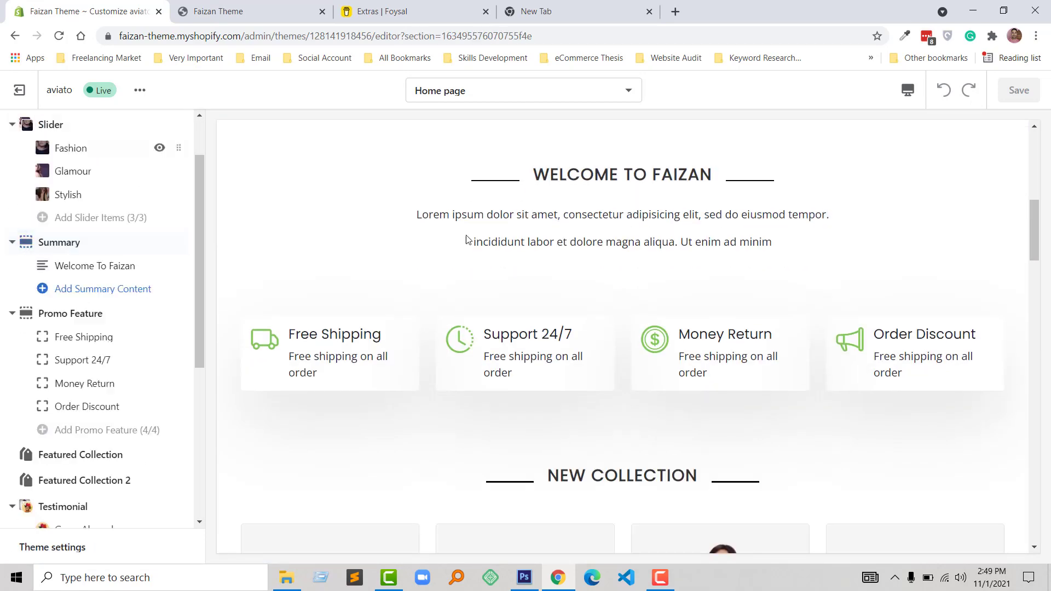
click(69, 268)
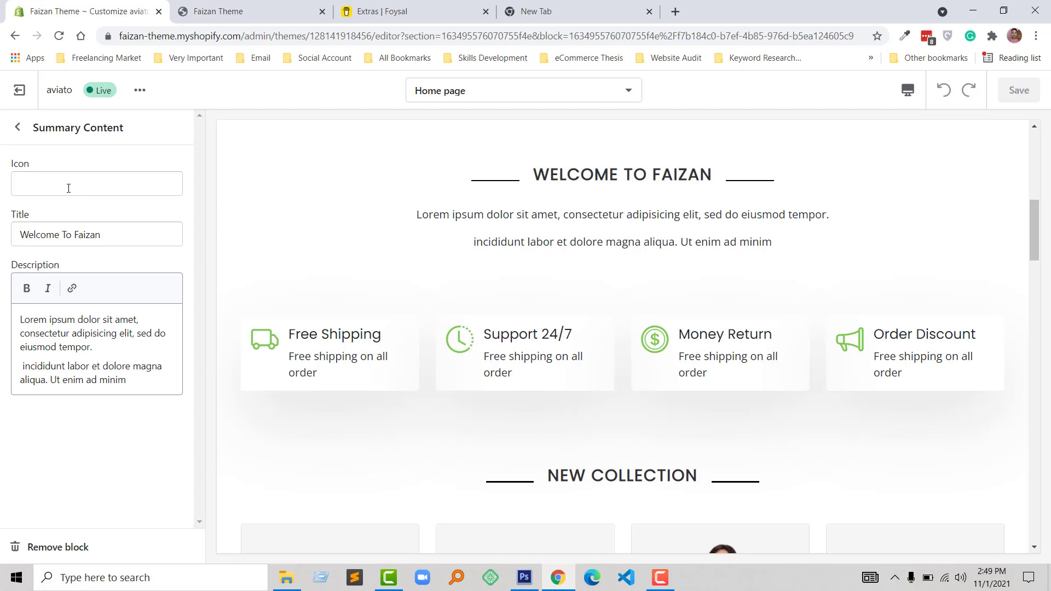
click(18, 128)
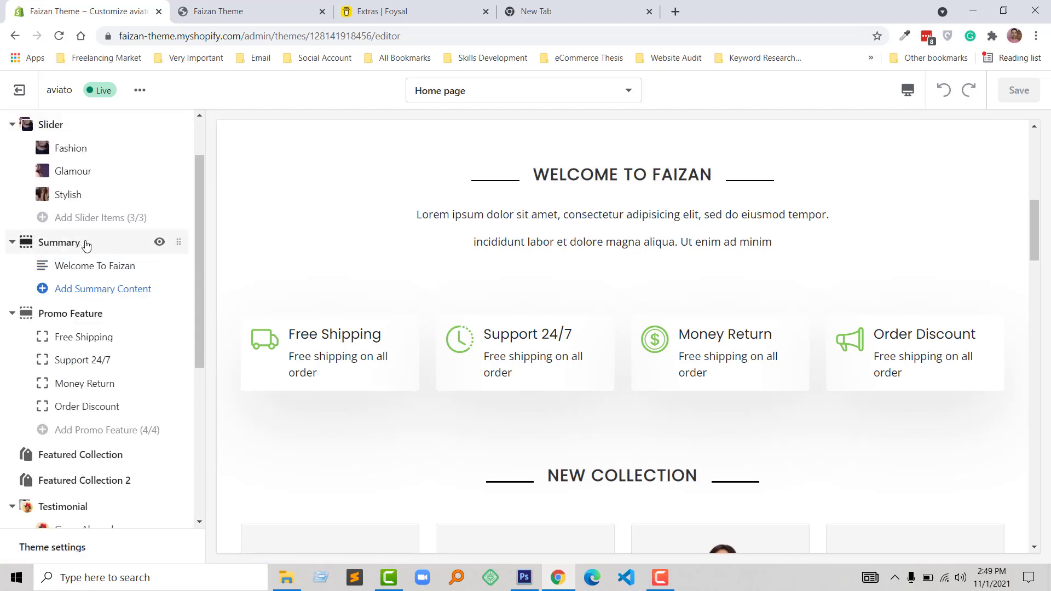
click(81, 317)
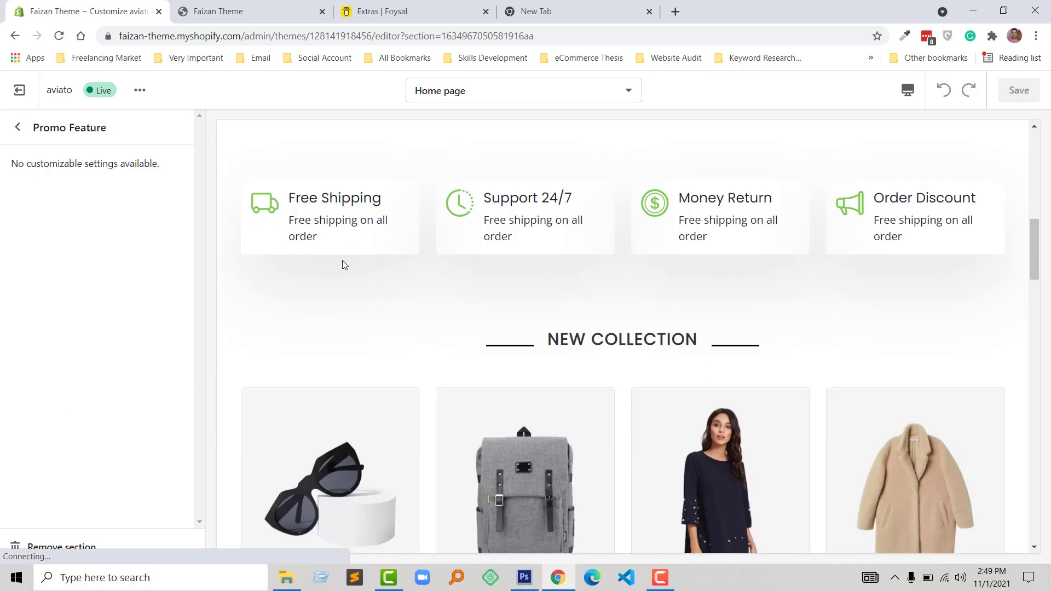
click(12, 129)
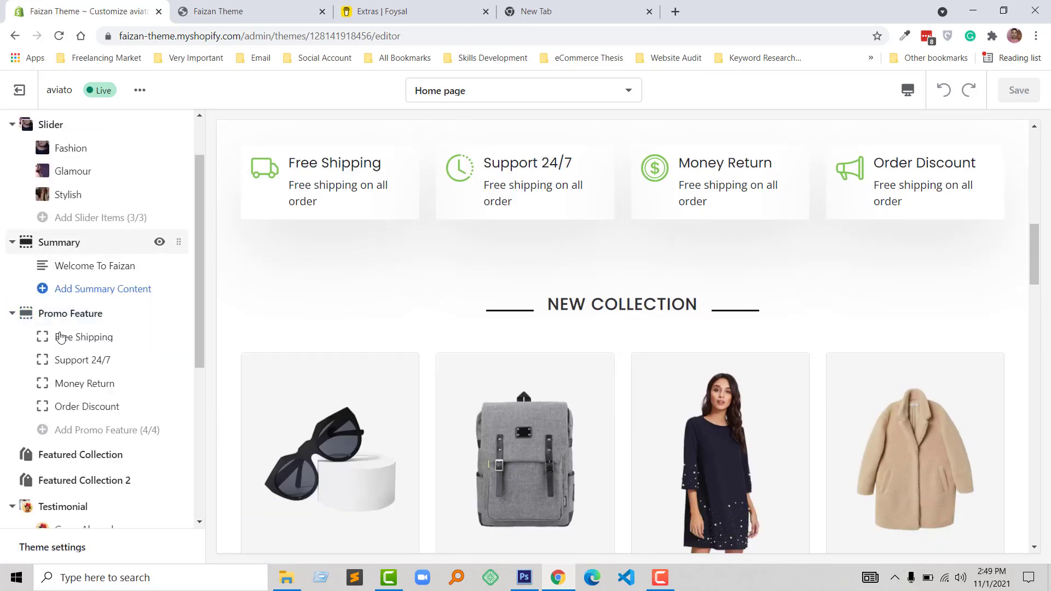
scroll(97, 358, down, 1)
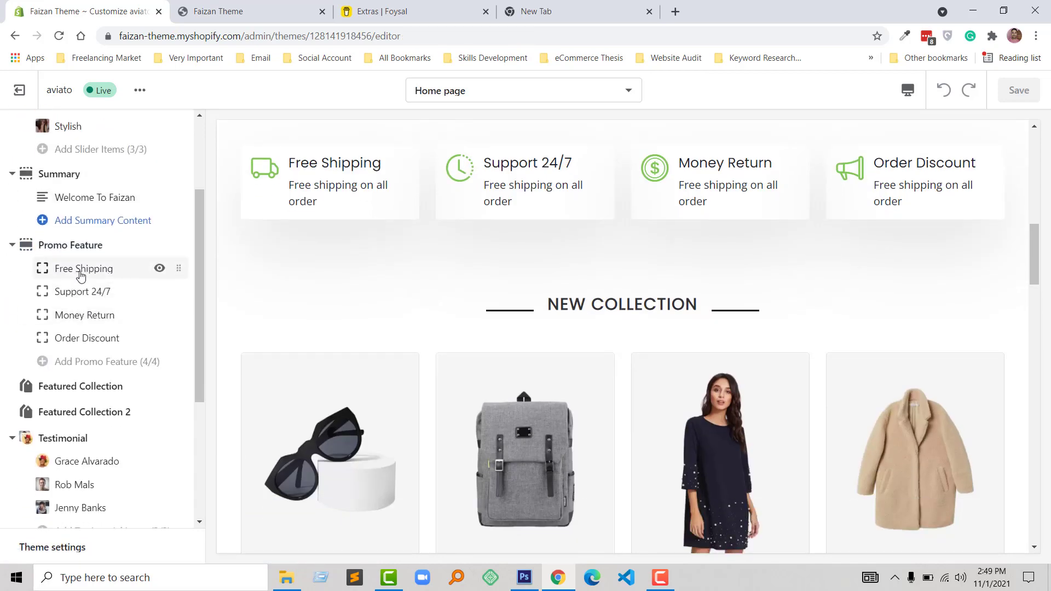
click(81, 269)
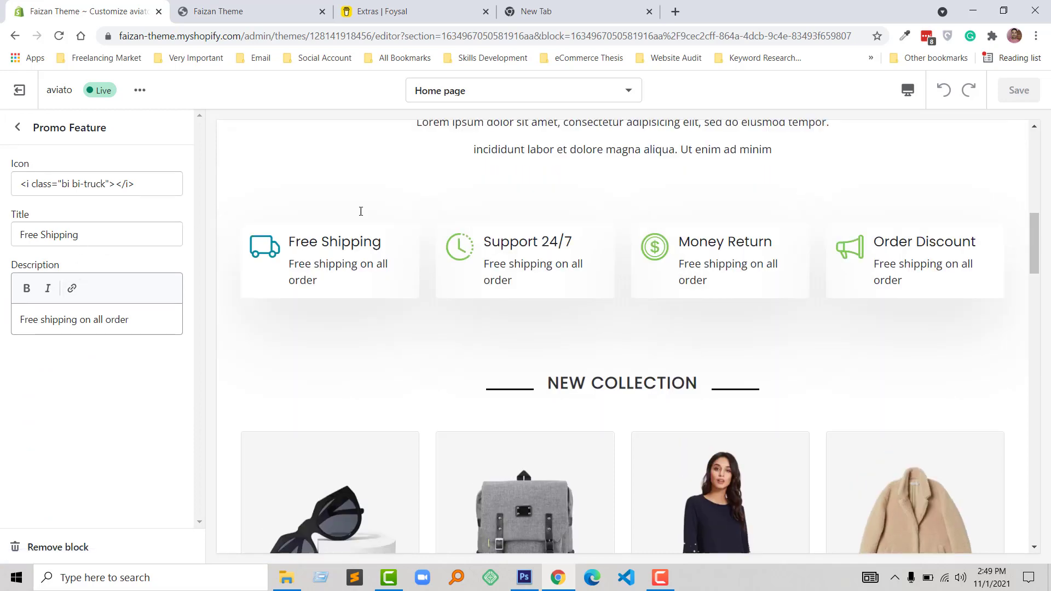
click(117, 239)
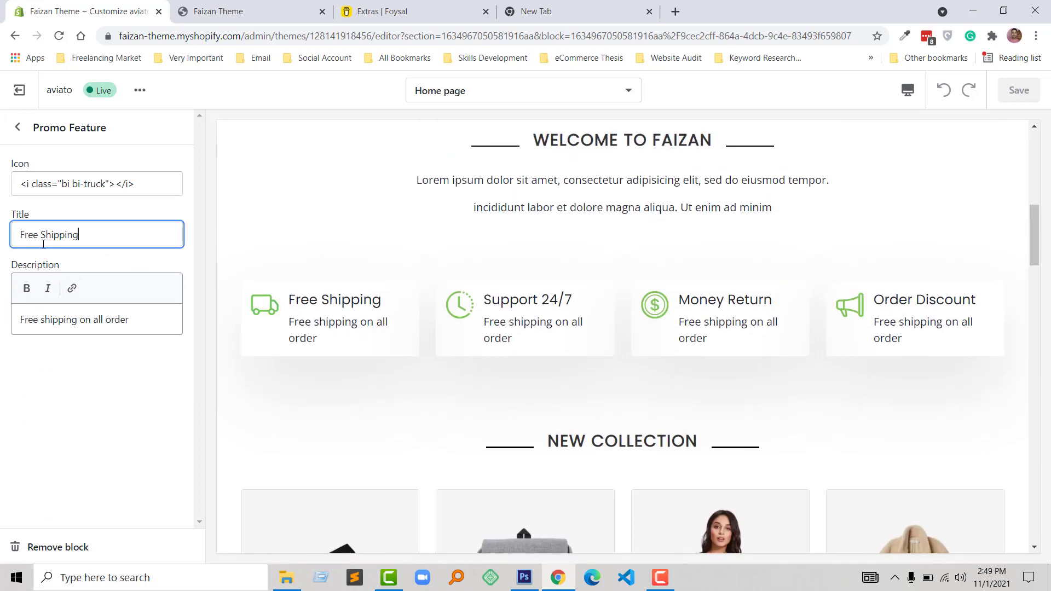
click(143, 317)
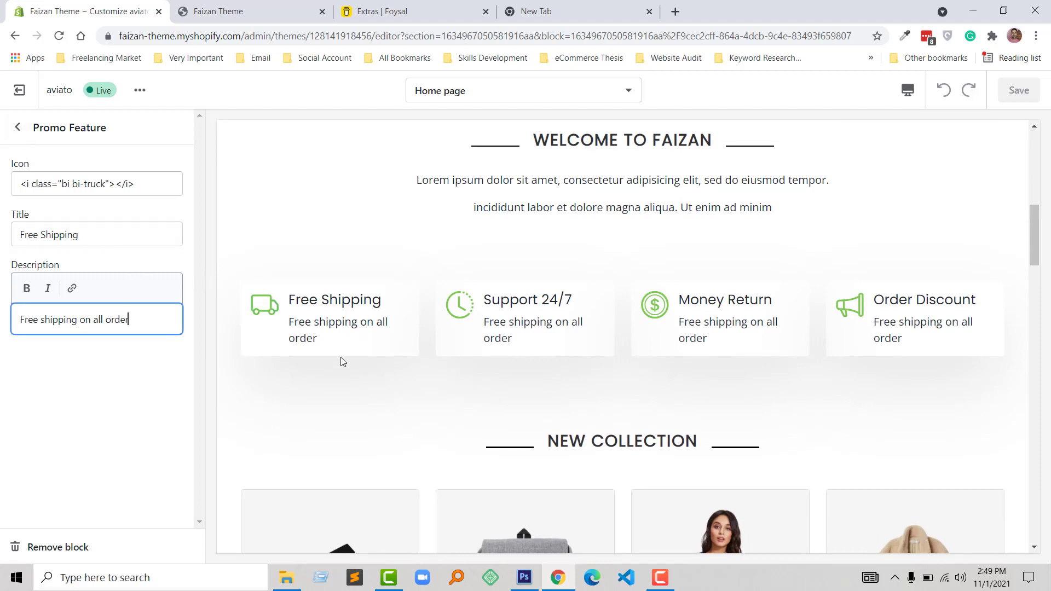
click(21, 128)
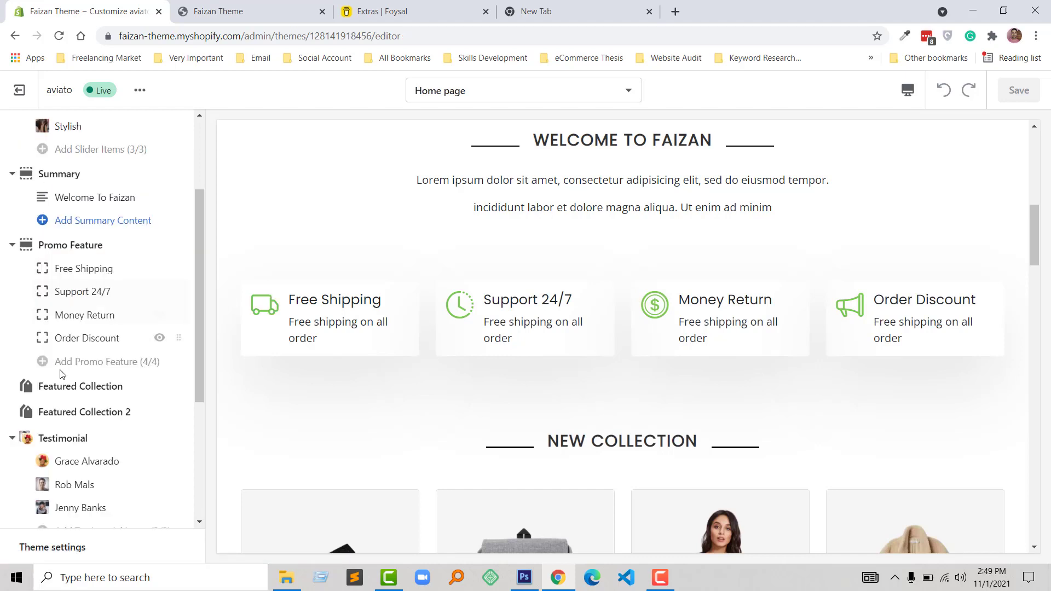
scroll(77, 350, down, 2)
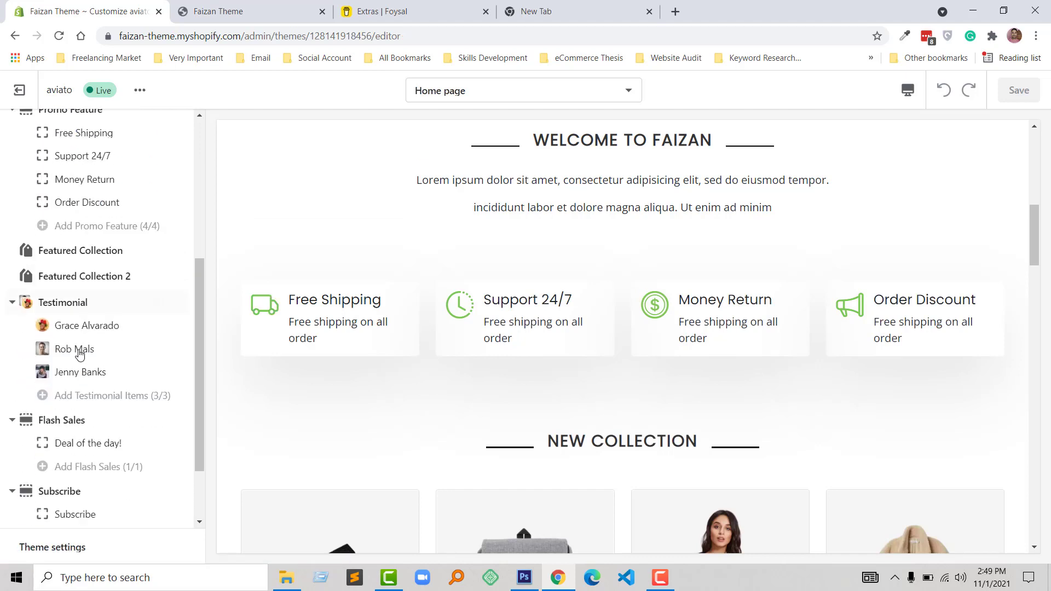
click(104, 250)
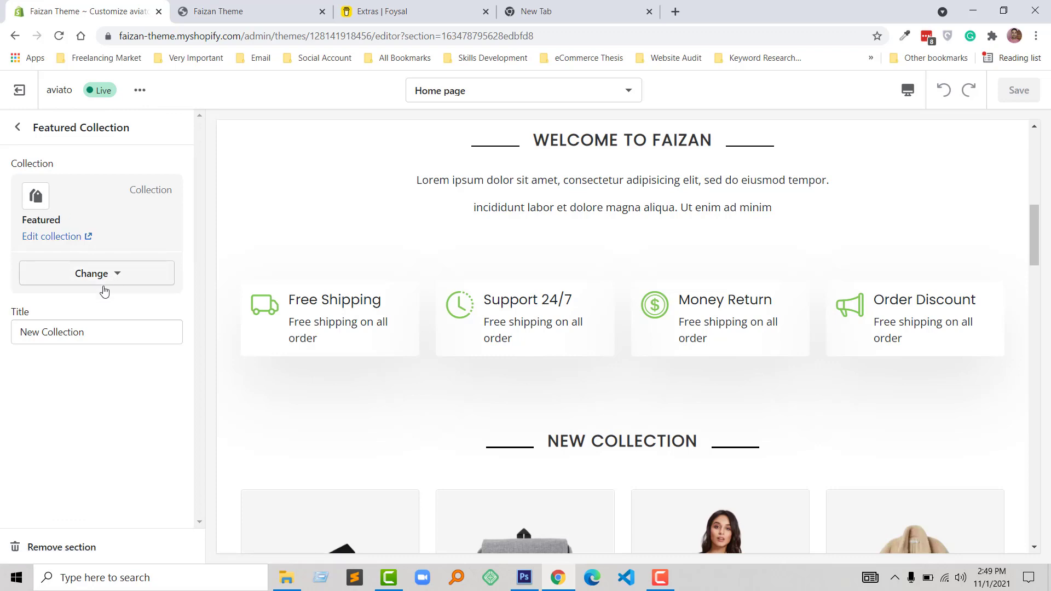
click(101, 332)
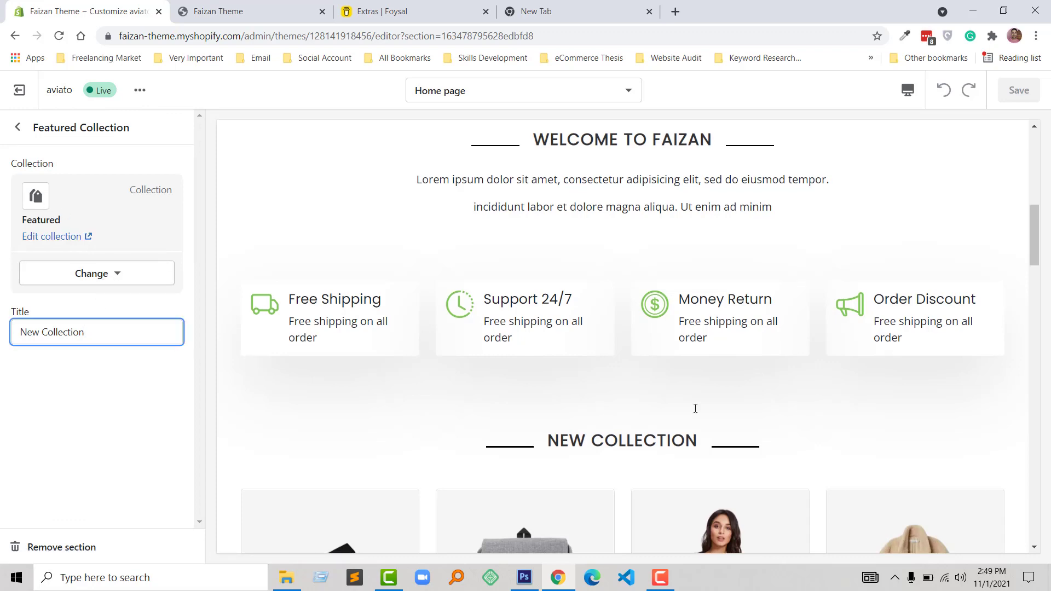
scroll(694, 425, down, 3)
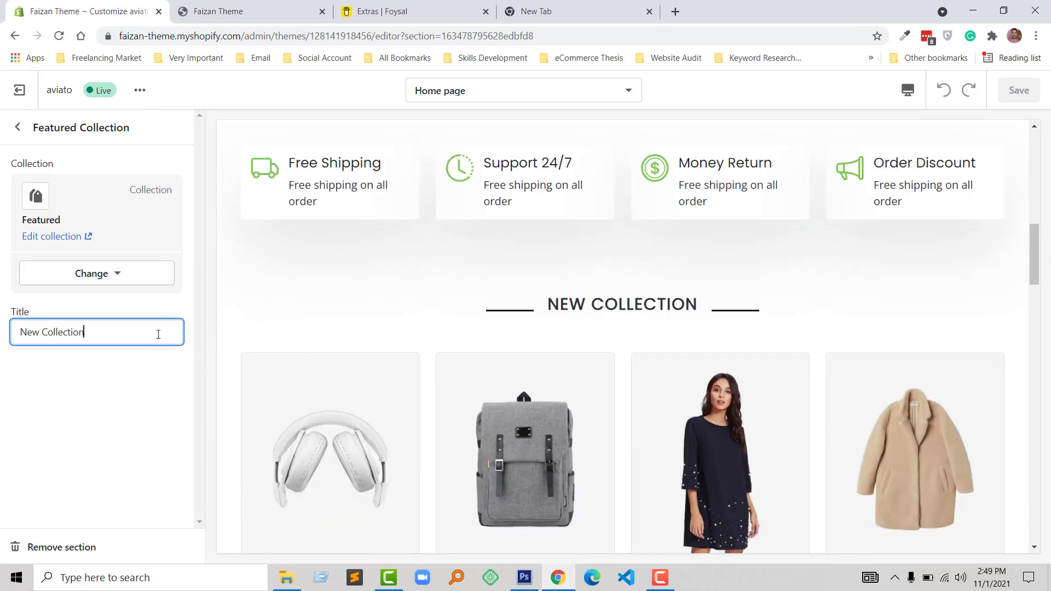
click(16, 127)
click(87, 207)
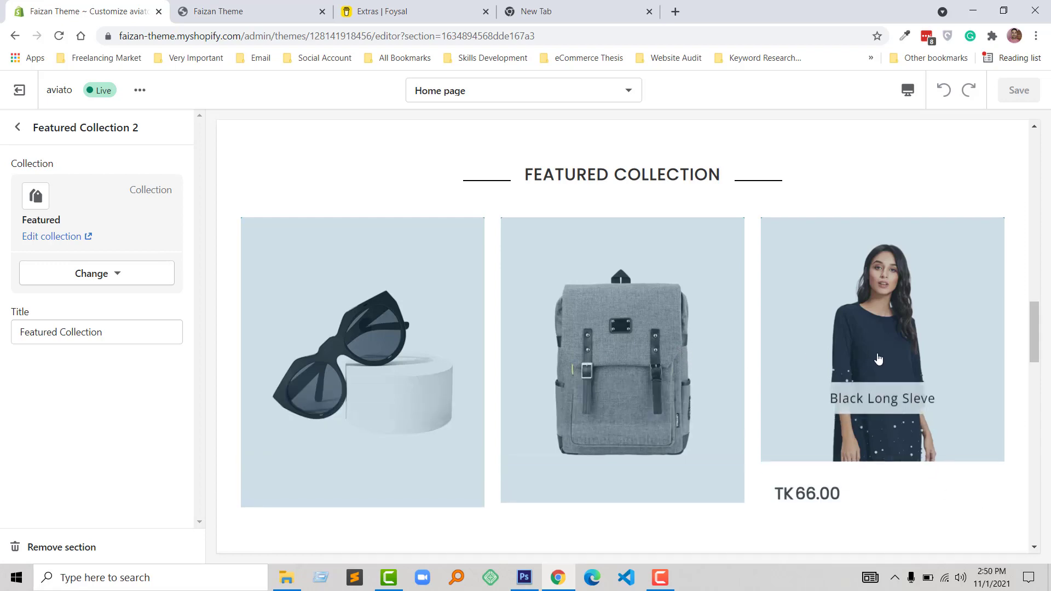
click(18, 127)
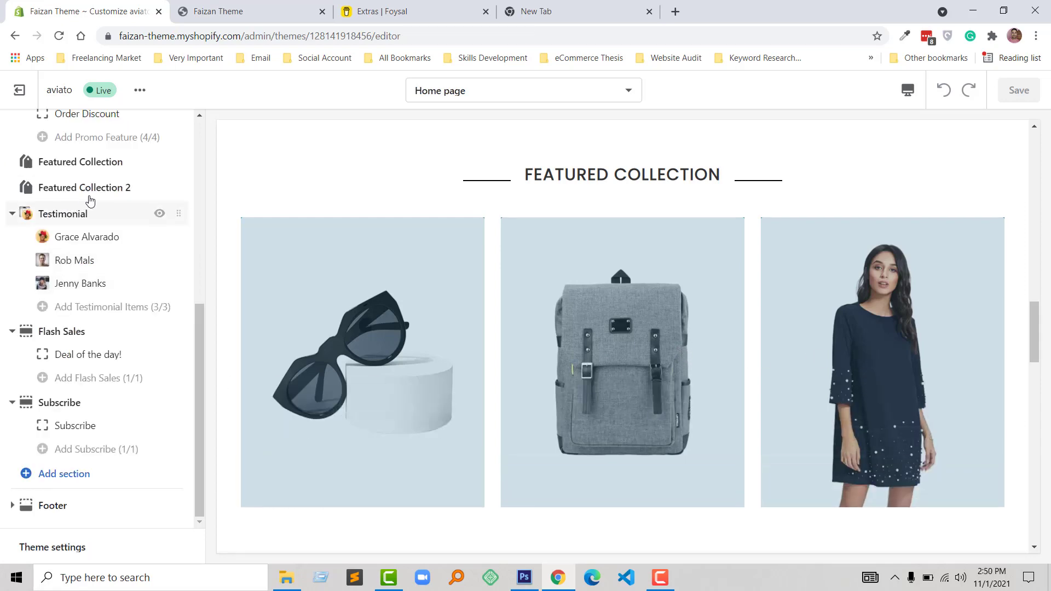
click(77, 219)
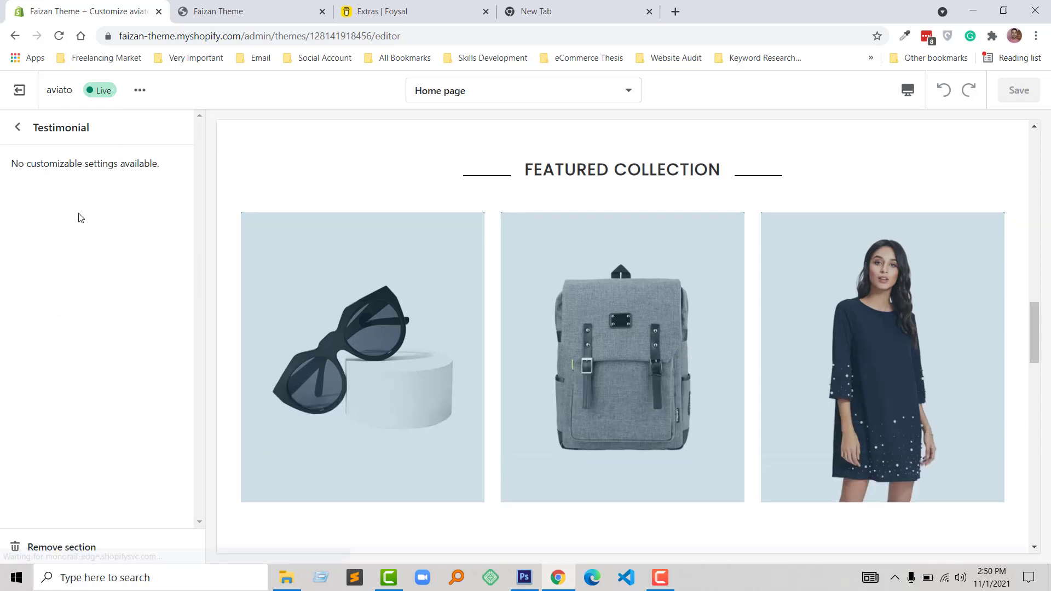
click(15, 128)
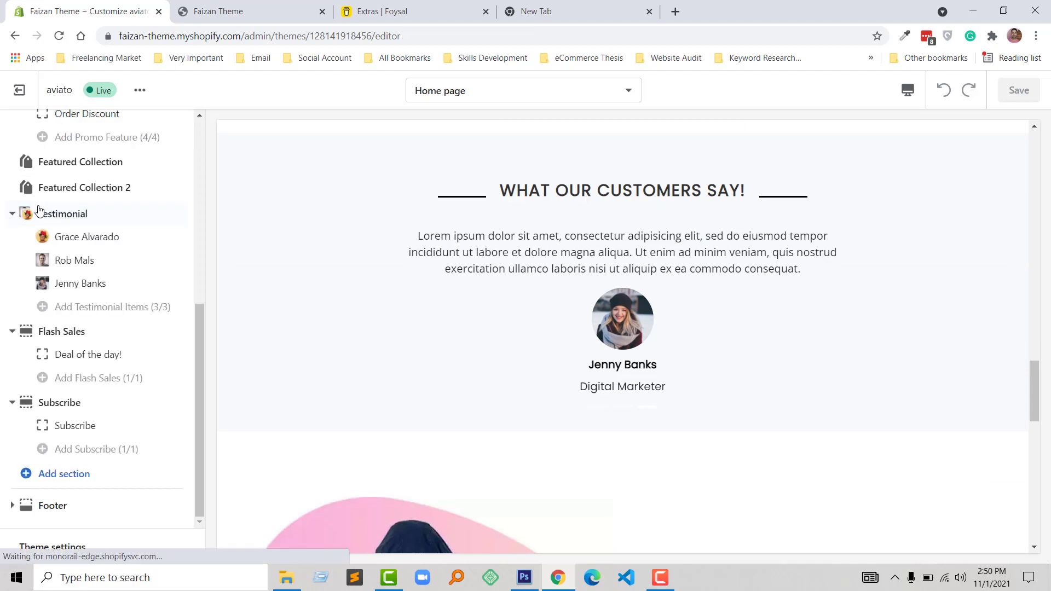
click(82, 237)
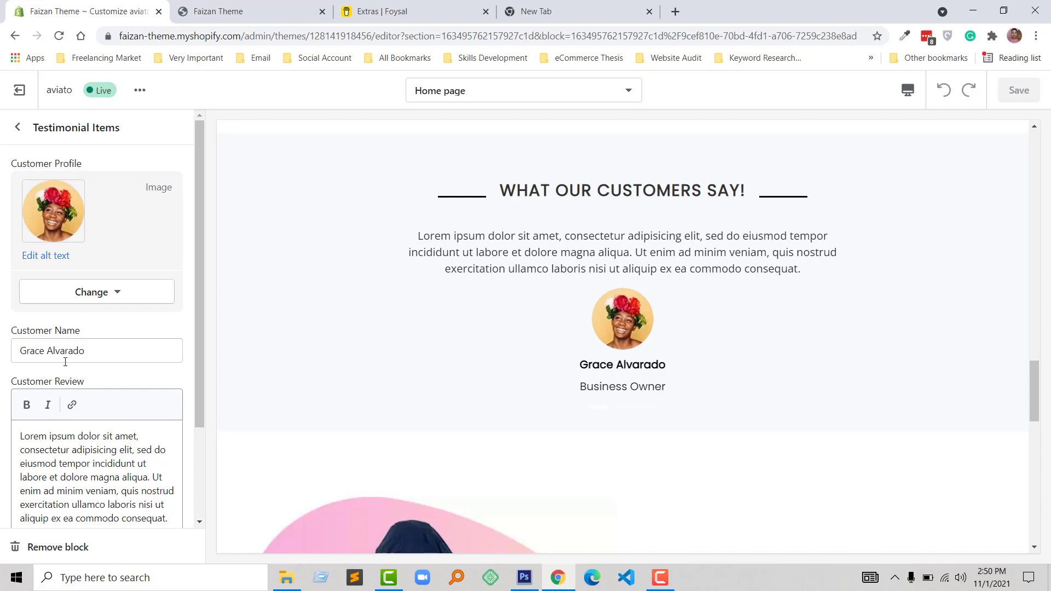
scroll(86, 411, down, 2)
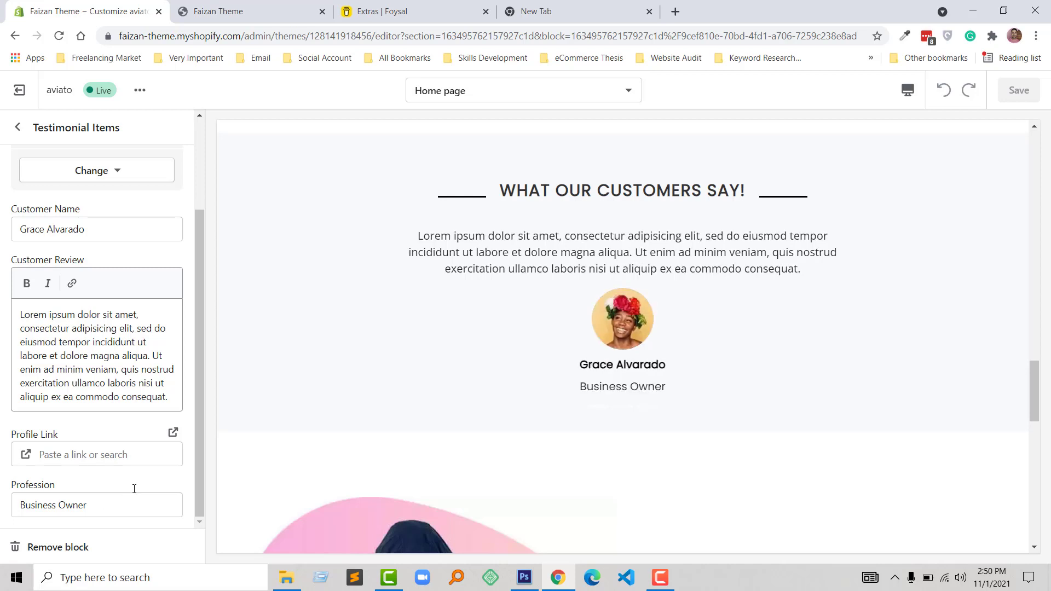
click(18, 130)
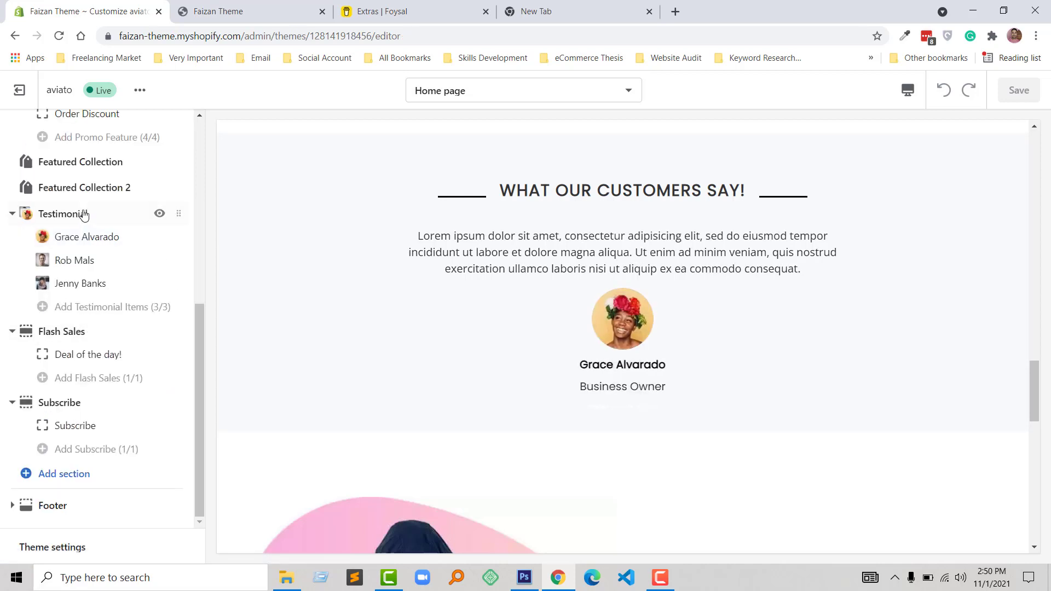
click(104, 332)
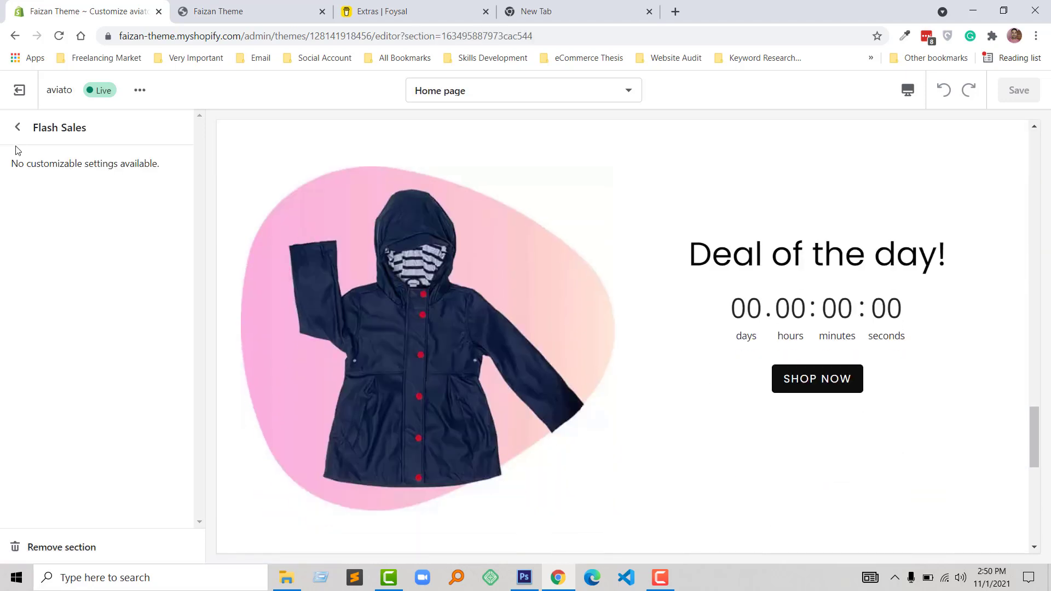
click(17, 128)
click(79, 355)
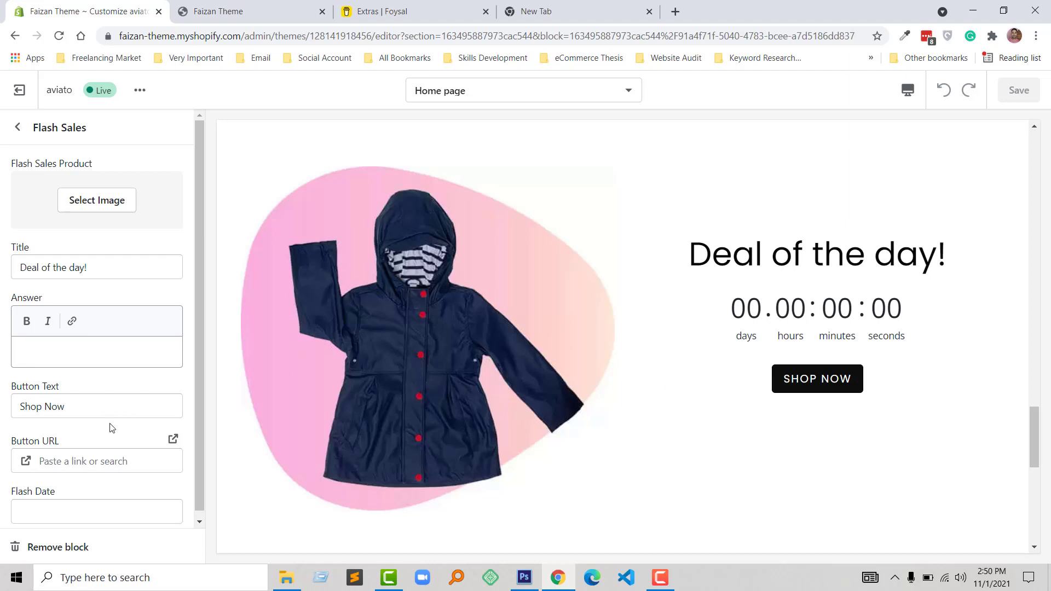
scroll(77, 478, down, 1)
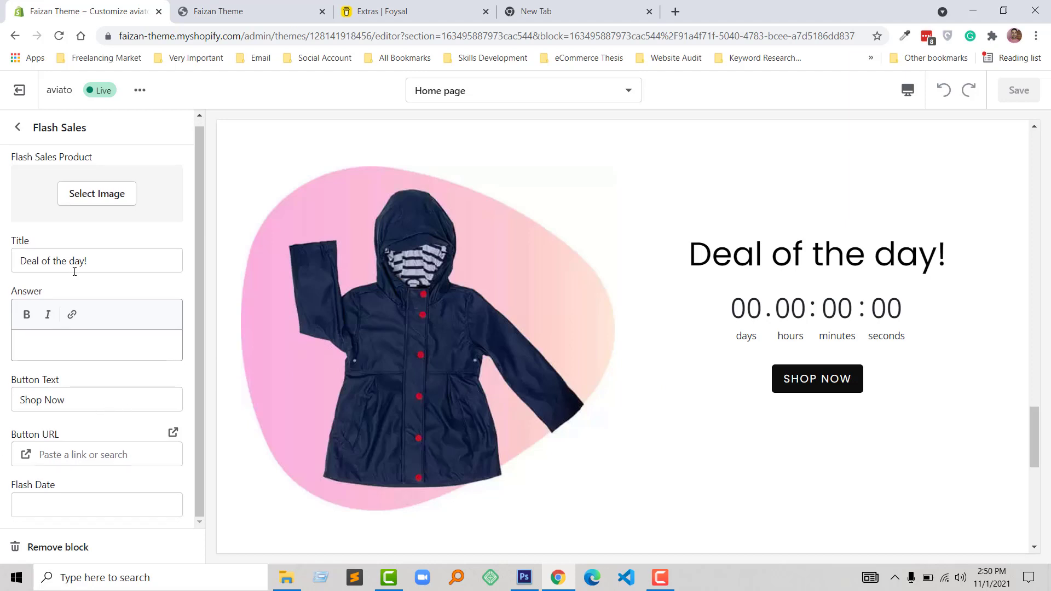
click(17, 128)
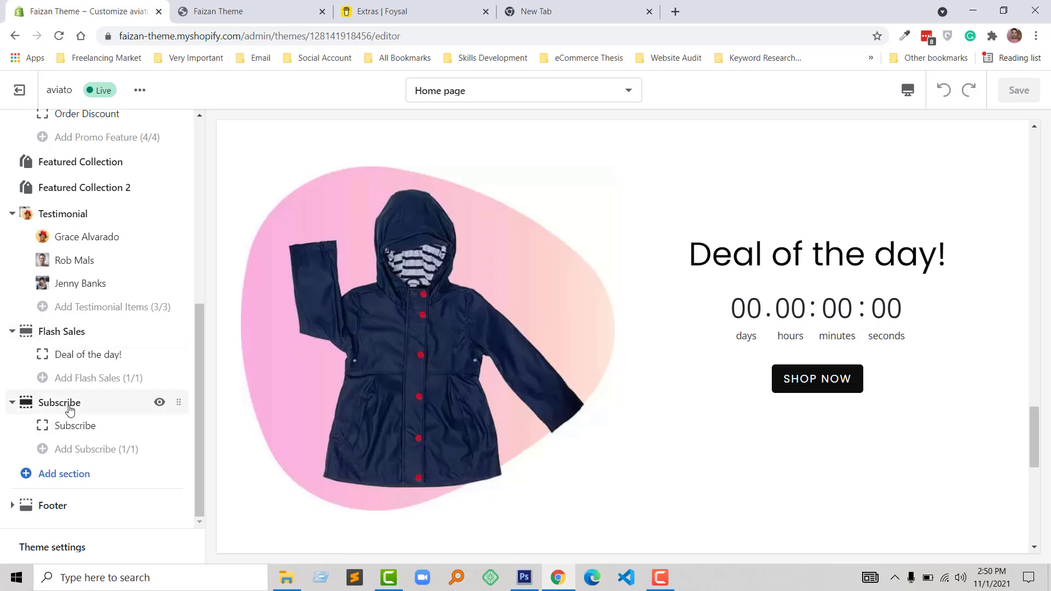
Step: Review the Subscribe block's title, description and button link fields without changing anything
click(78, 426)
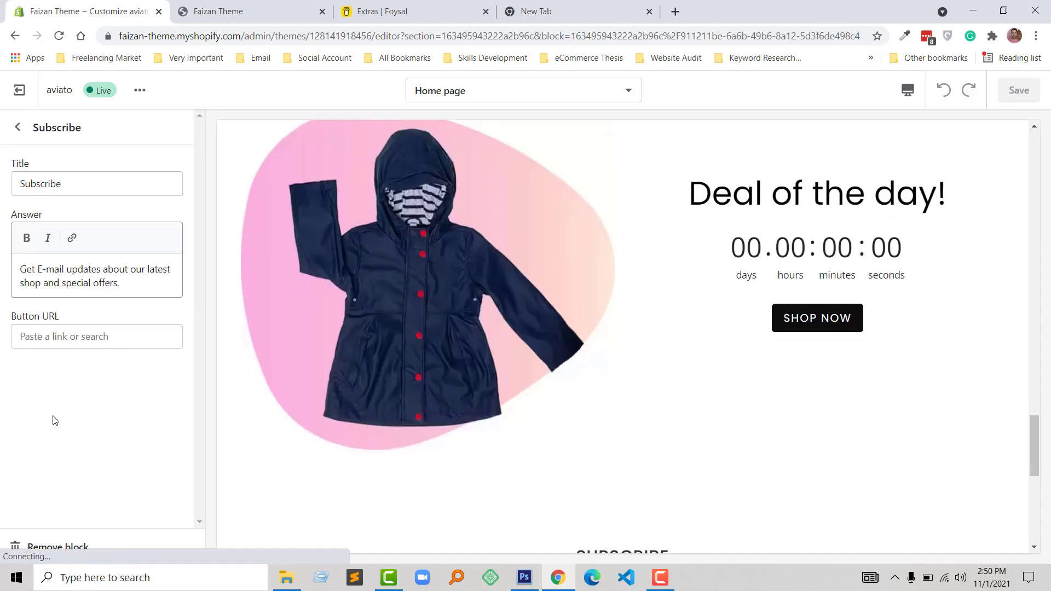
double_click(61, 187)
click(61, 283)
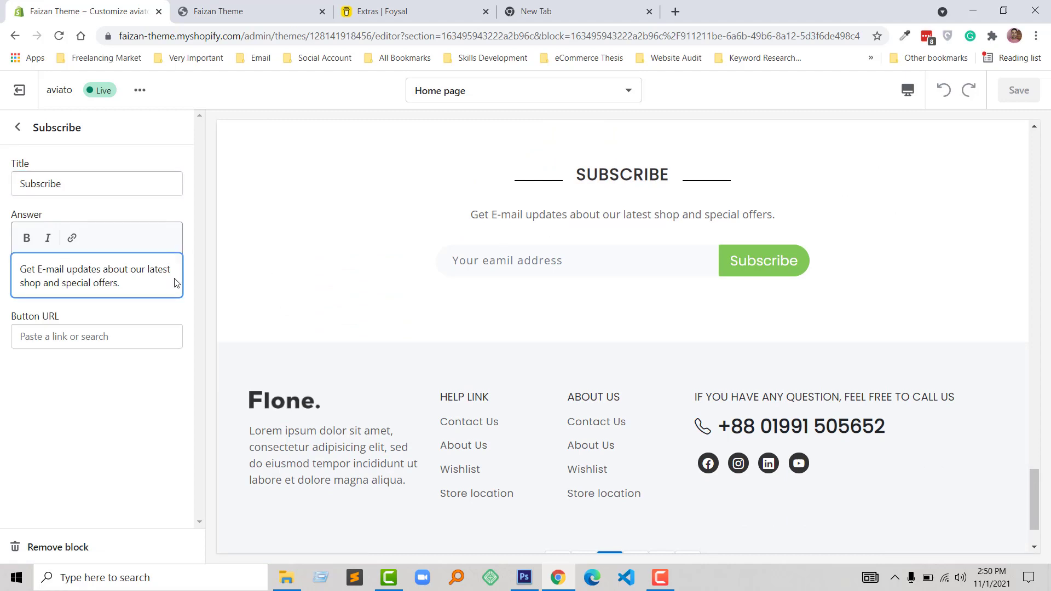
click(87, 335)
click(97, 400)
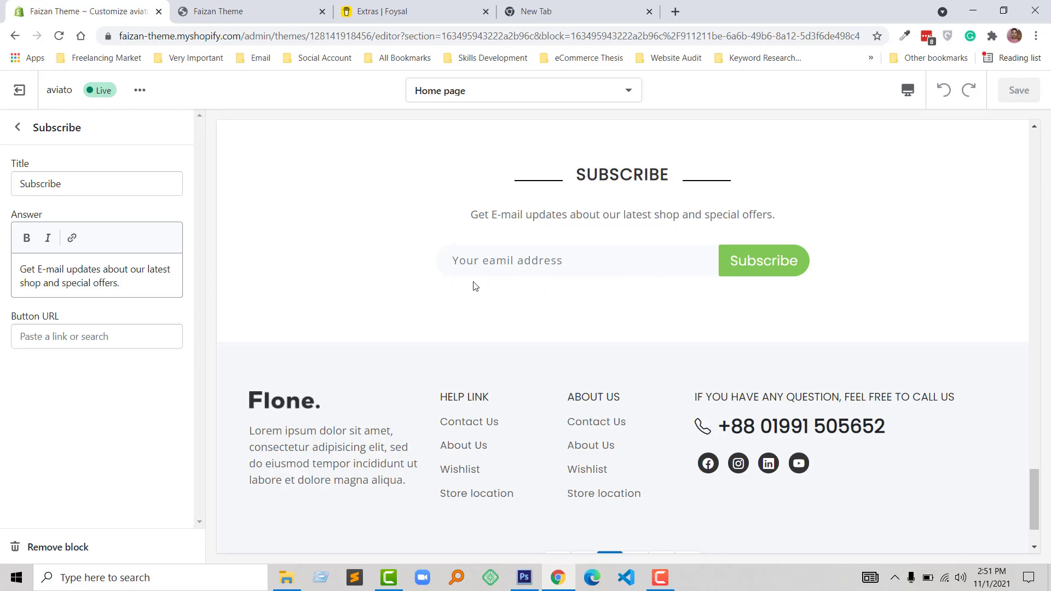
click(18, 127)
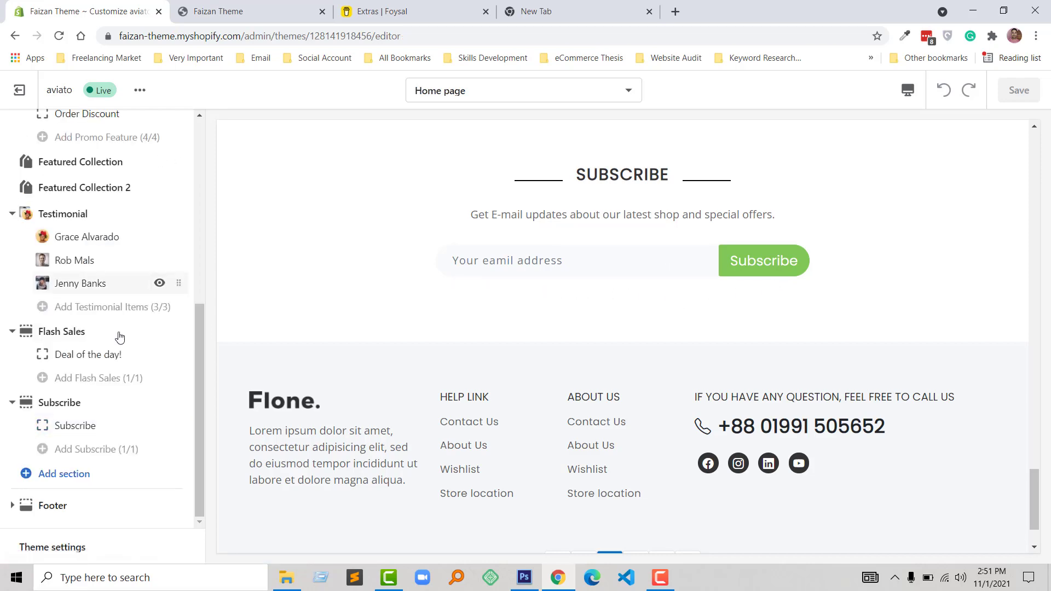
Step: Expand the Footer section in the sidebar to reveal its four blocks
scroll(142, 339, up, 8)
scroll(409, 290, up, 20)
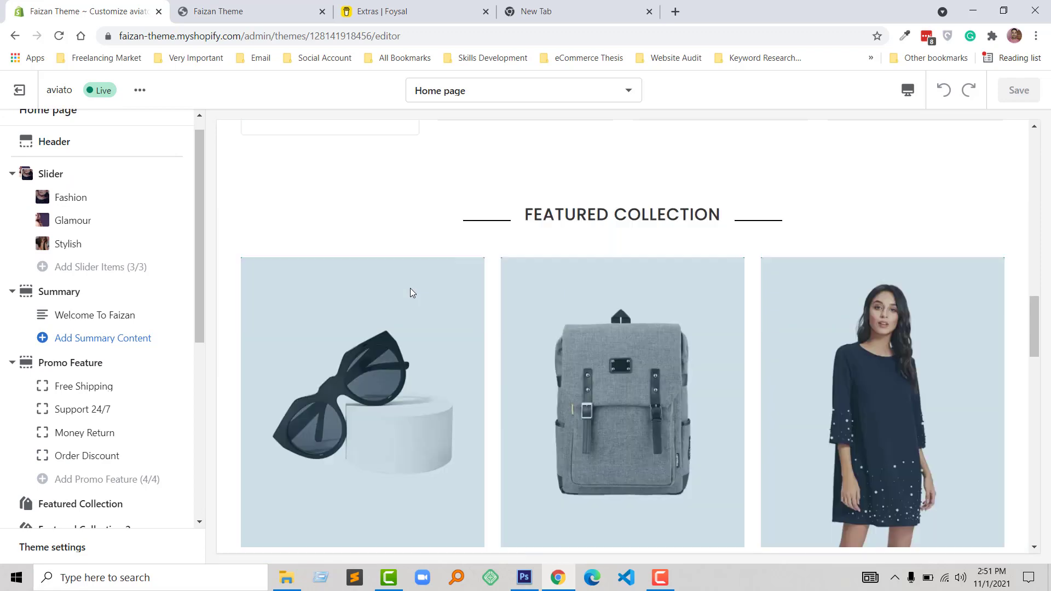
scroll(419, 285, up, 10)
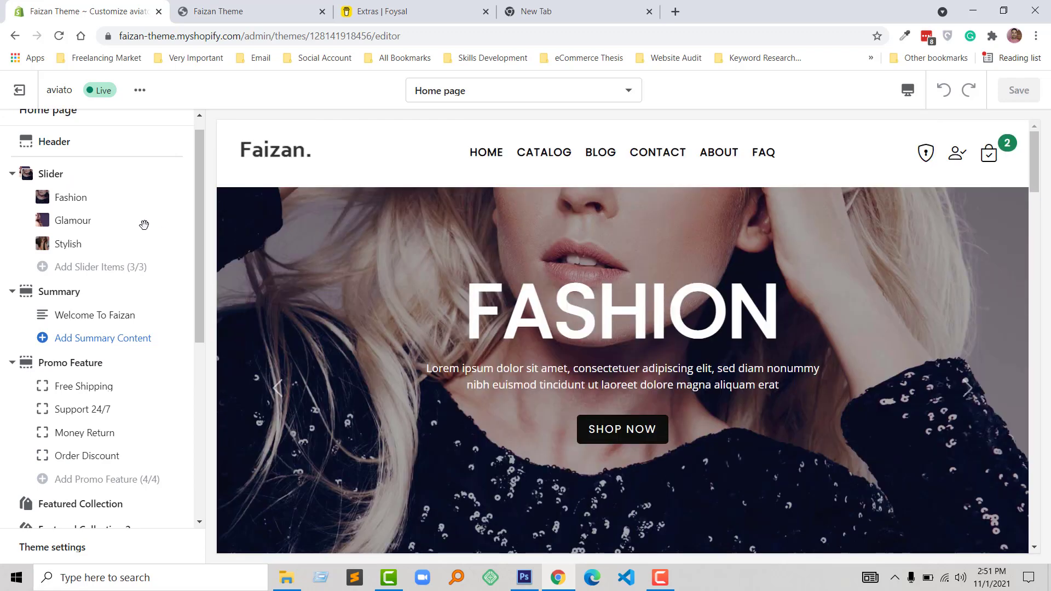
scroll(96, 280, down, 6)
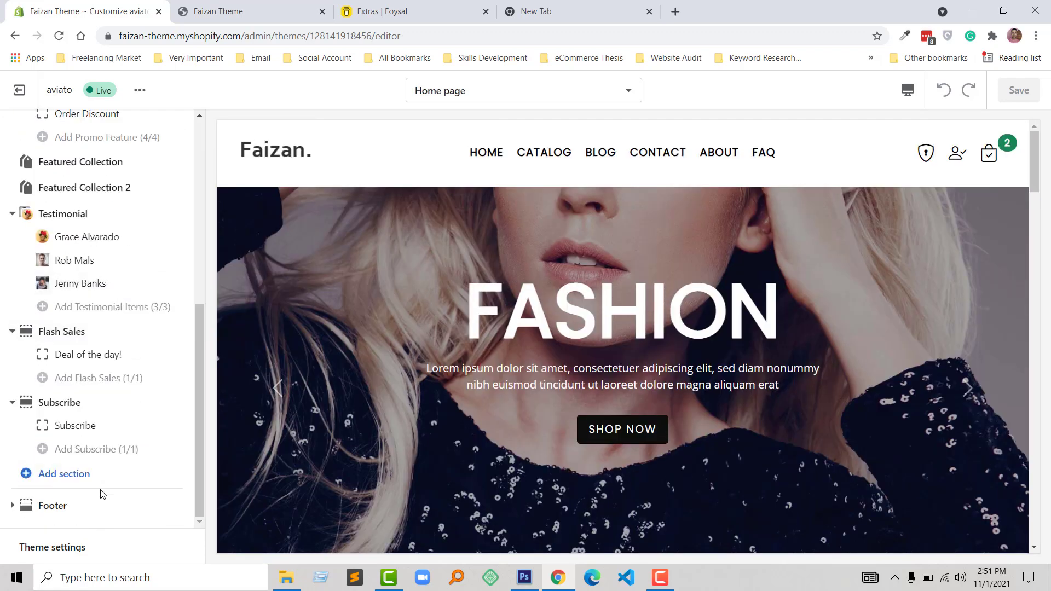
click(16, 506)
scroll(106, 392, down, 3)
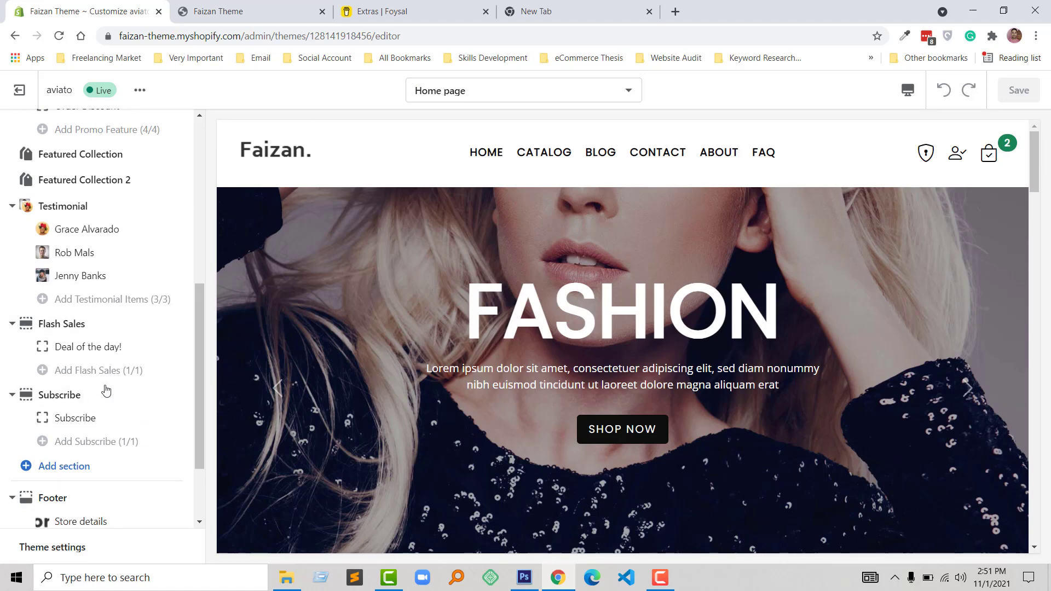
scroll(373, 406, down, 8)
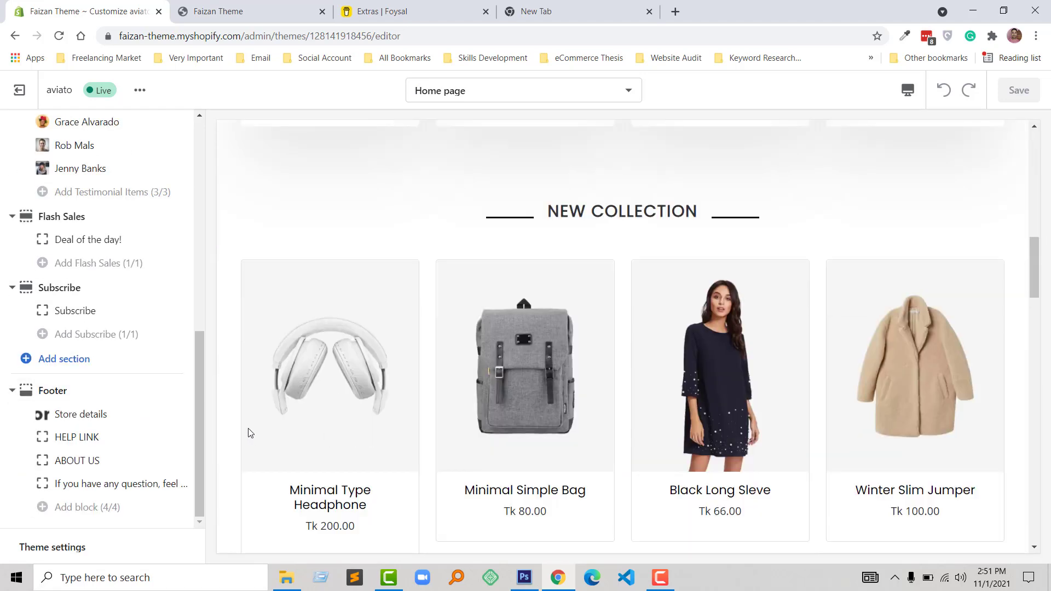
scroll(312, 430, down, 5)
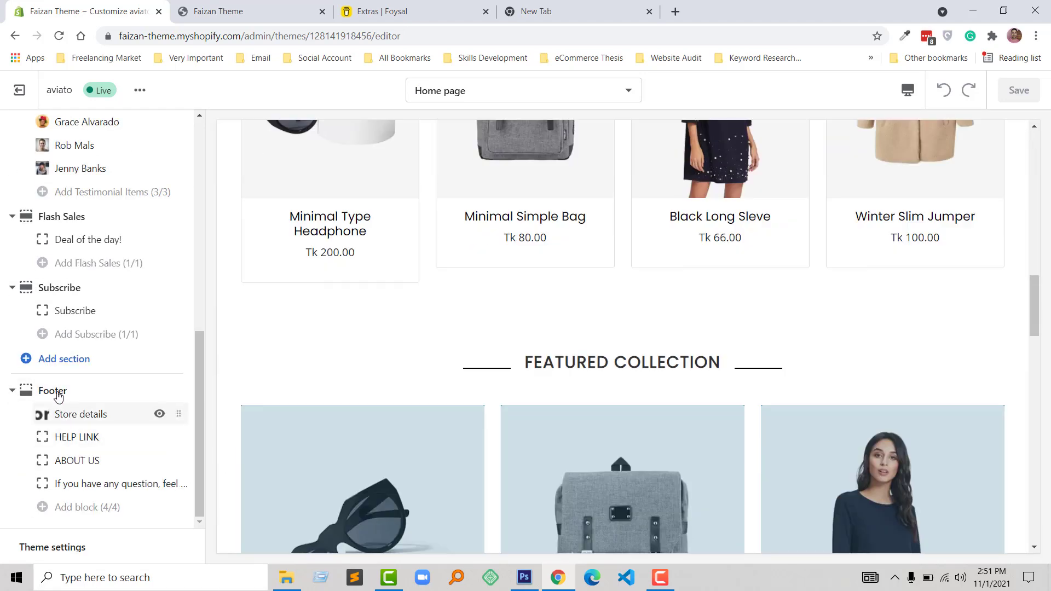
Step: Set the footer Store details logo to the Faizan. image from the library, replacing Flone
click(105, 418)
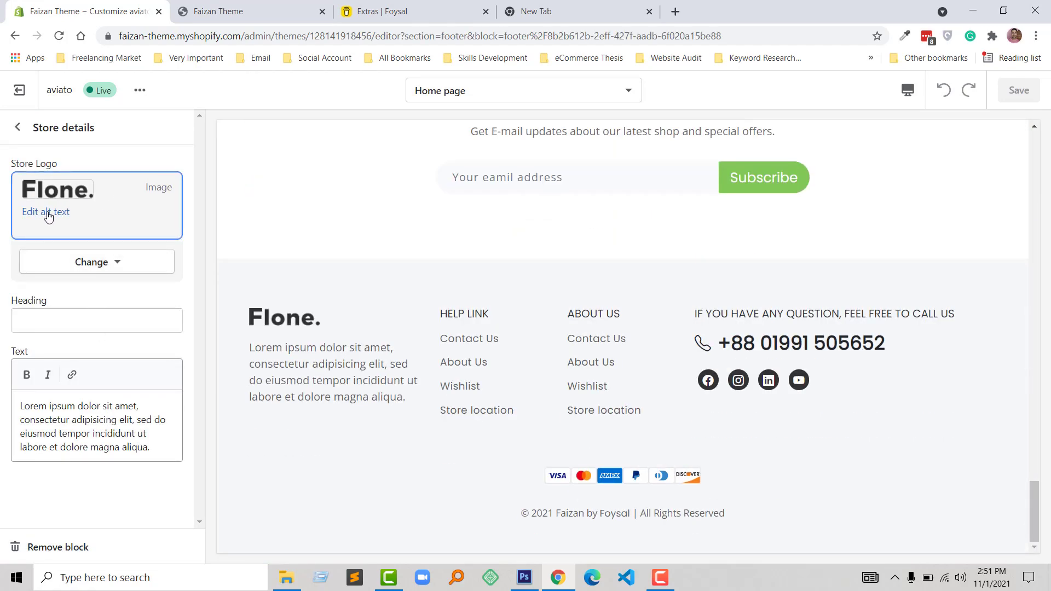
click(69, 193)
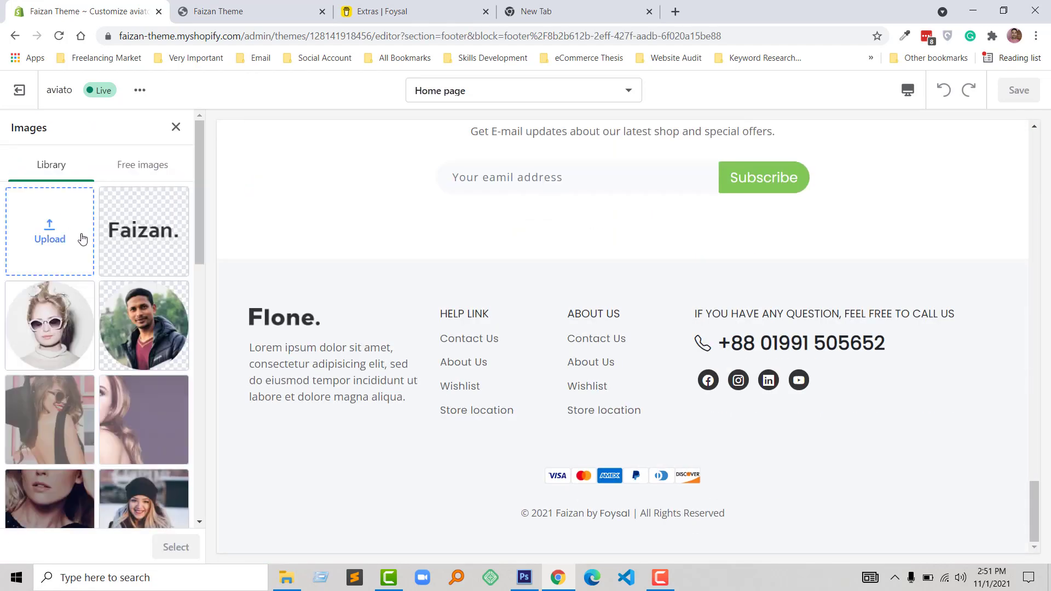
click(143, 232)
click(176, 547)
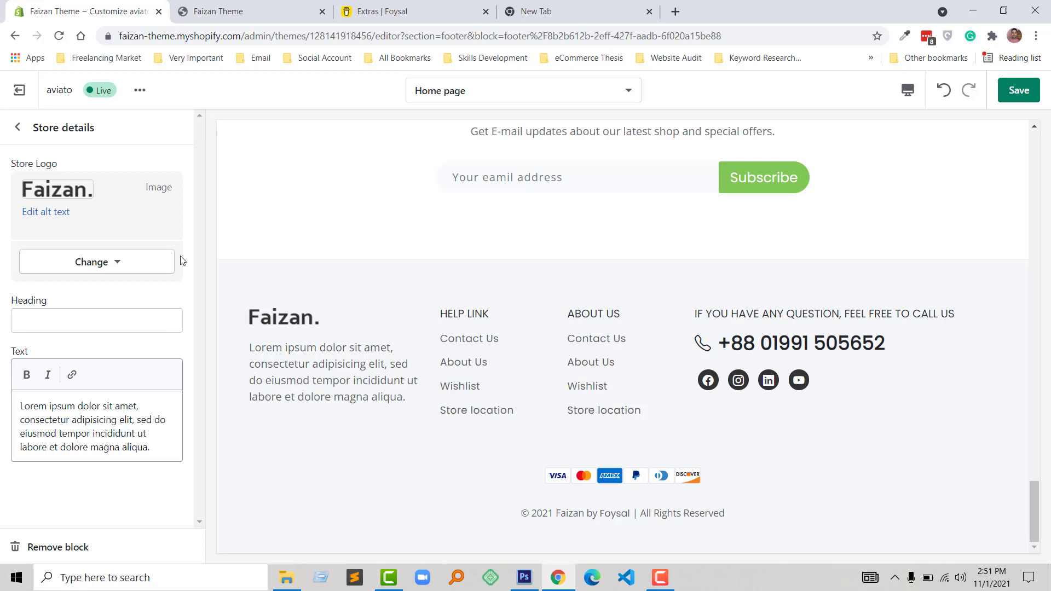
click(17, 127)
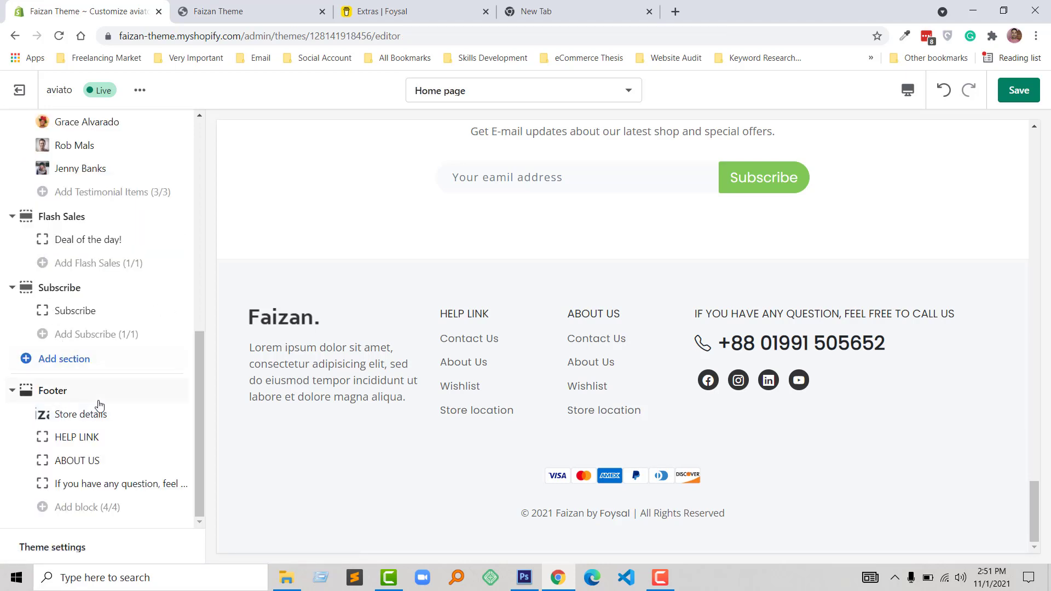
Step: Check the footer's HELP LINK, ABOUT US and call-us contact block settings in turn
click(77, 437)
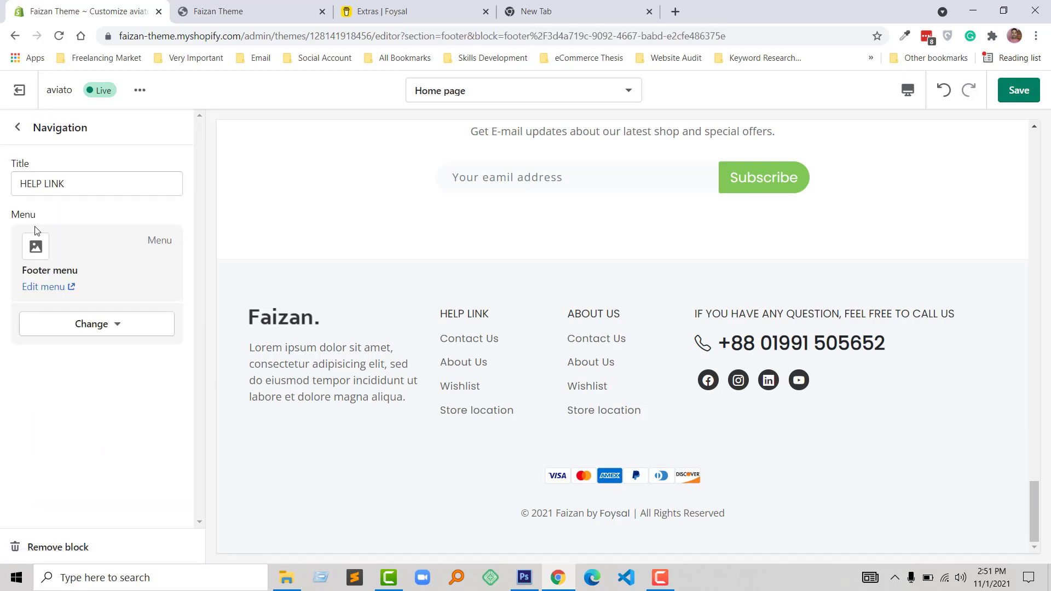
click(19, 128)
click(82, 461)
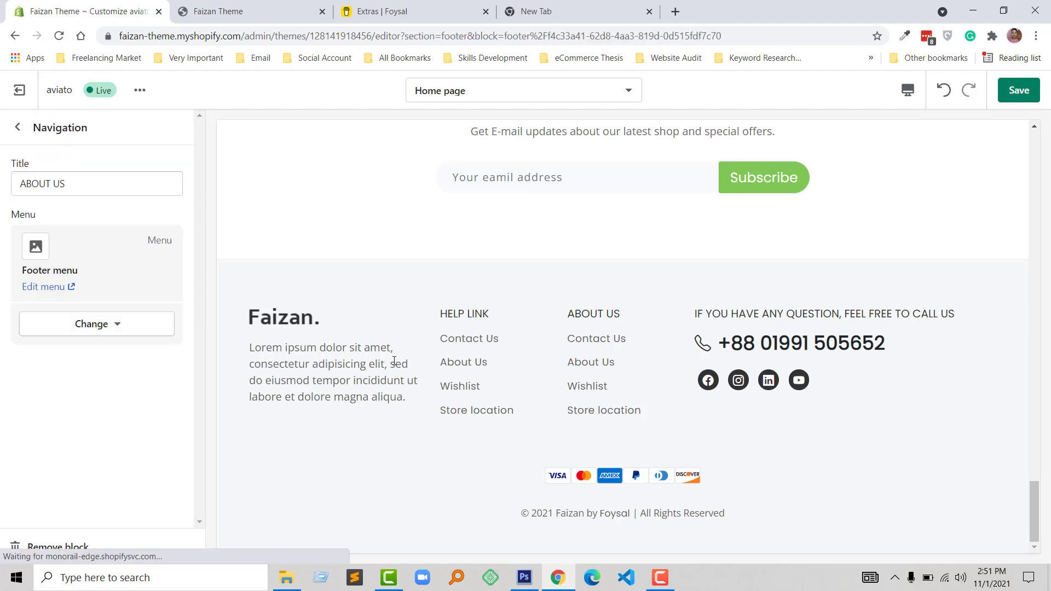
click(17, 129)
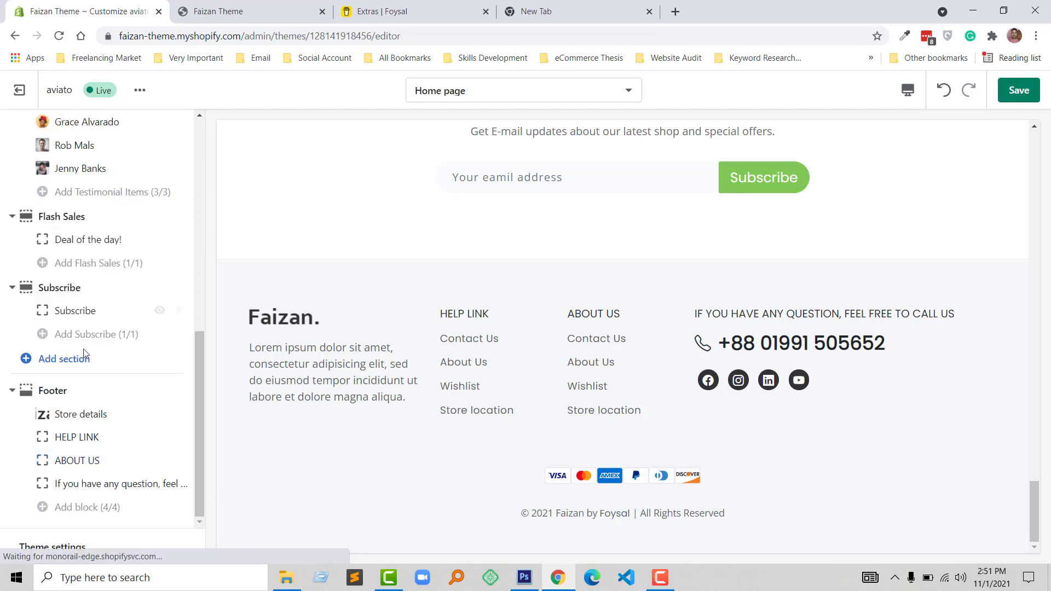
click(109, 483)
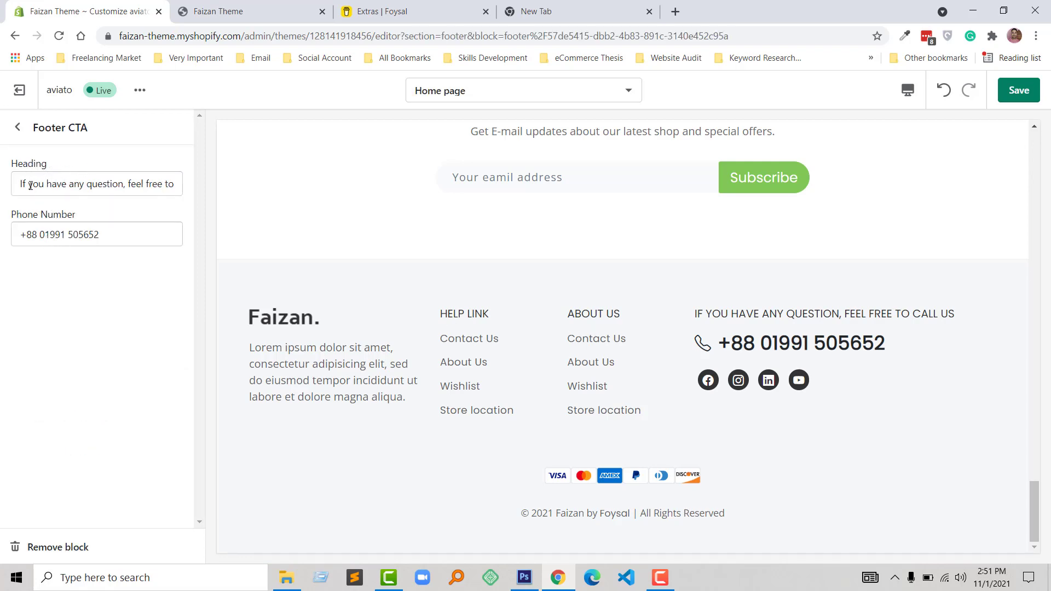
click(18, 127)
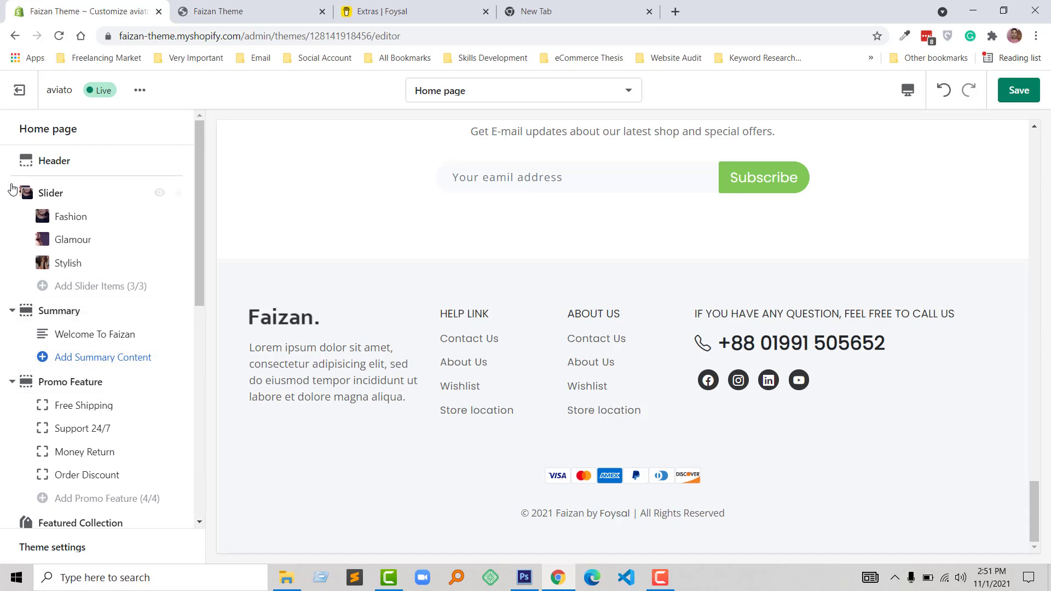
Step: Collapse the Slider and Summary sections and bring the preview back to the top
click(12, 191)
click(12, 219)
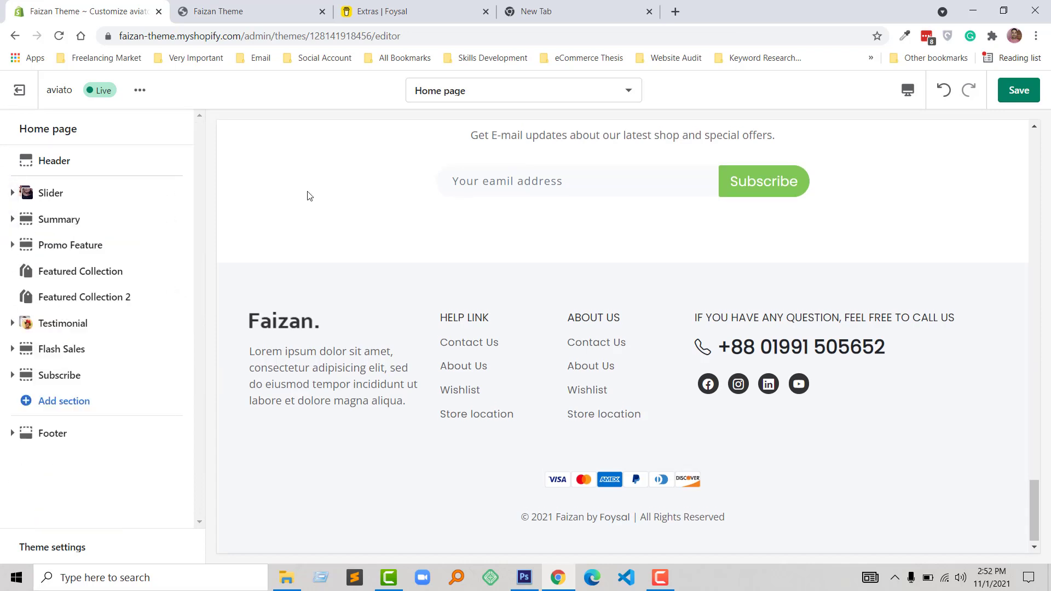
scroll(308, 195, up, 15)
scroll(309, 191, up, 10)
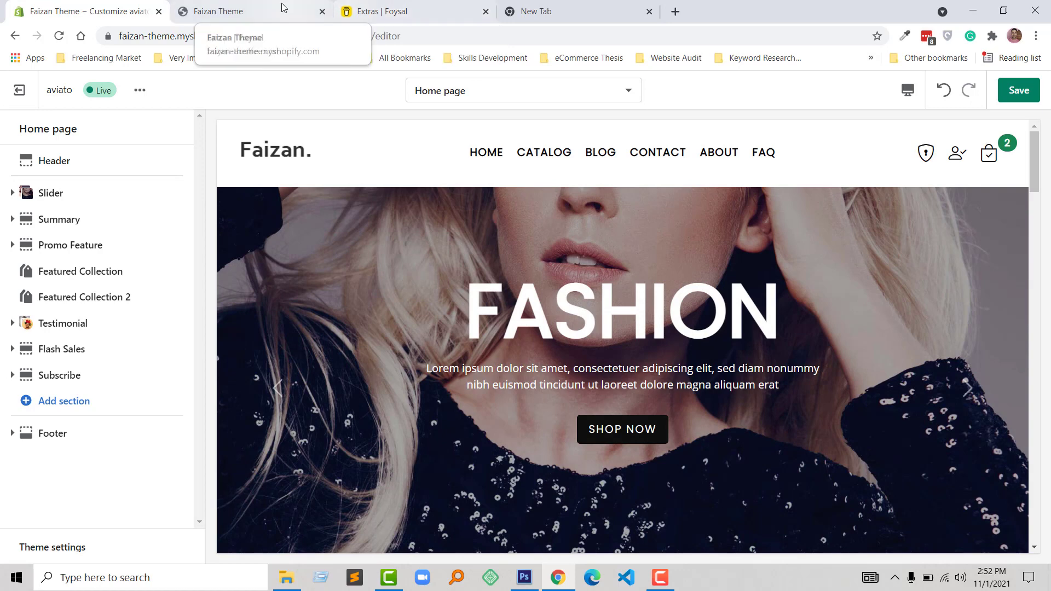
Step: Open the live store's CATALOG and browse the Products page, leaving the sort order unchanged
click(246, 11)
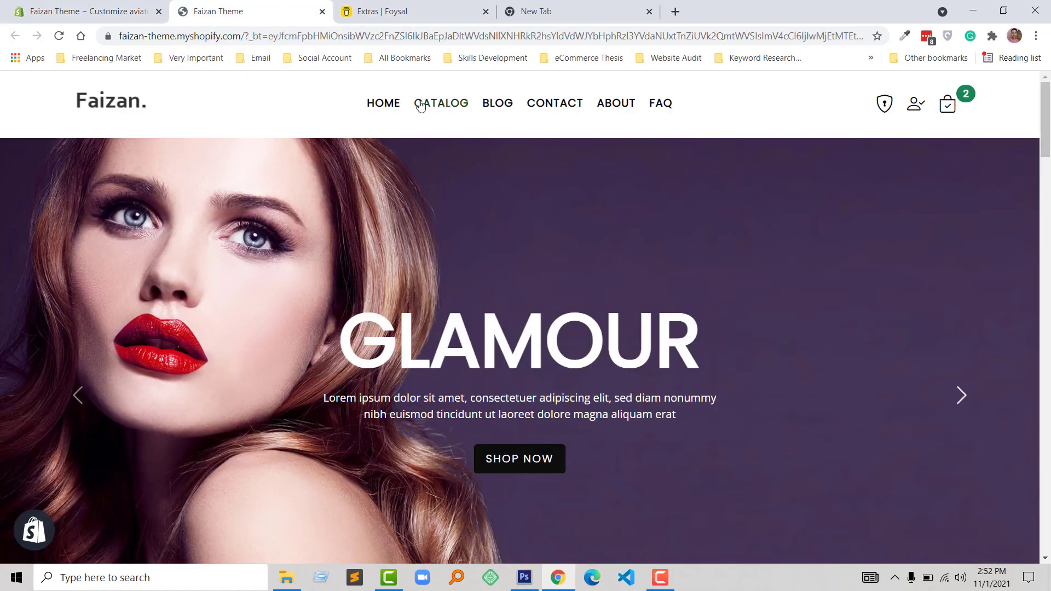
click(444, 106)
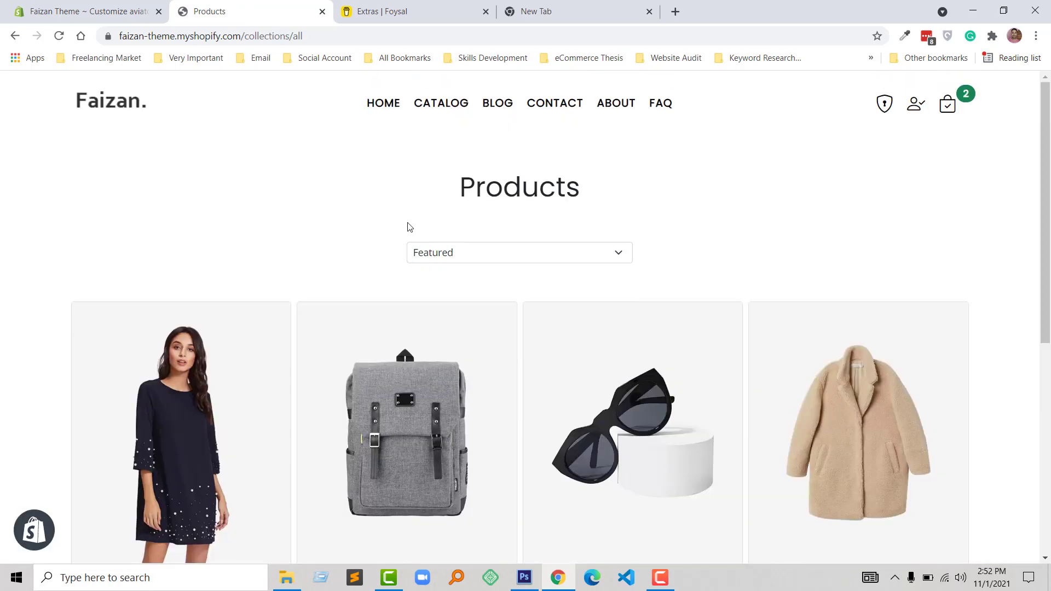
click(521, 258)
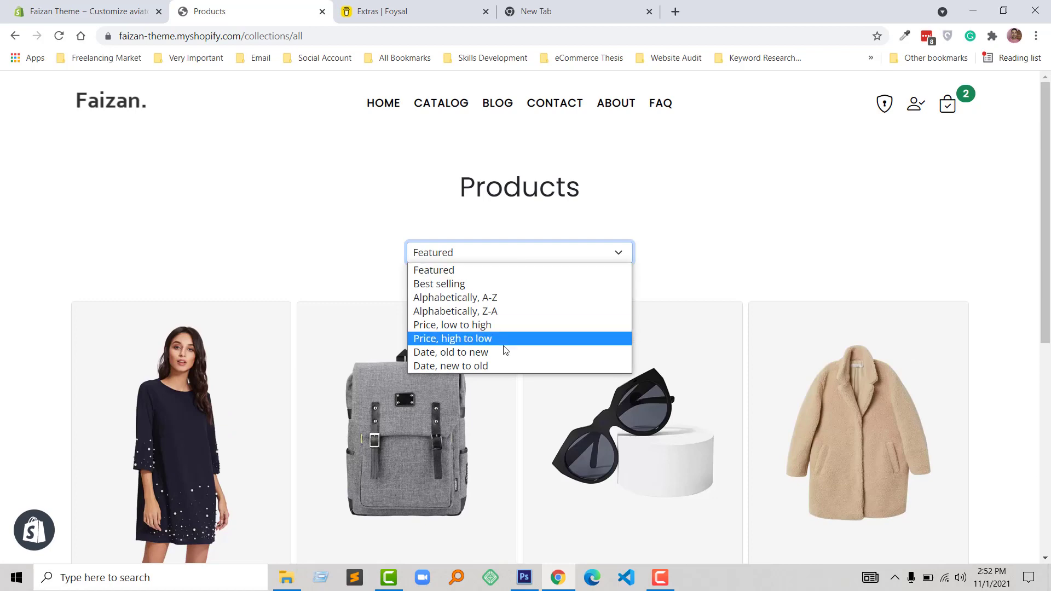
click(347, 253)
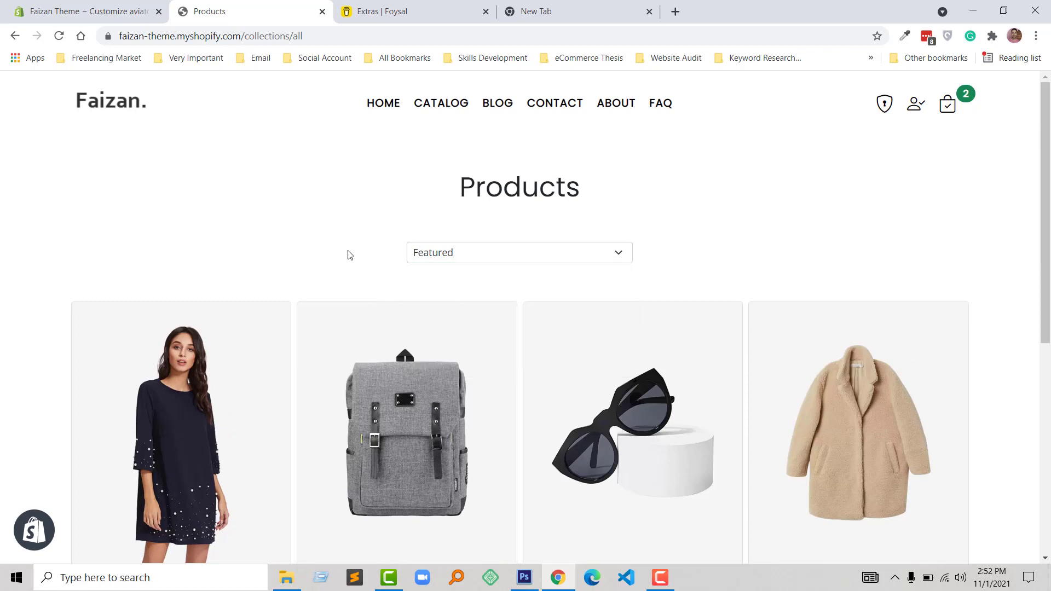
scroll(610, 290, down, 3)
scroll(383, 301, down, 4)
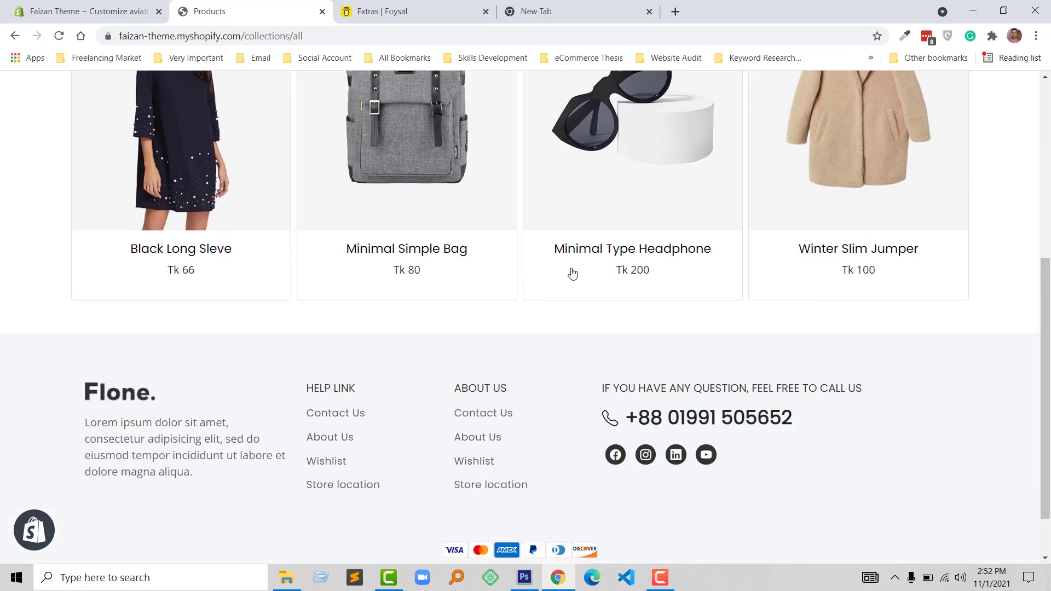
scroll(438, 301, up, 5)
scroll(383, 306, up, 1)
scroll(422, 285, down, 1)
scroll(465, 191, up, 2)
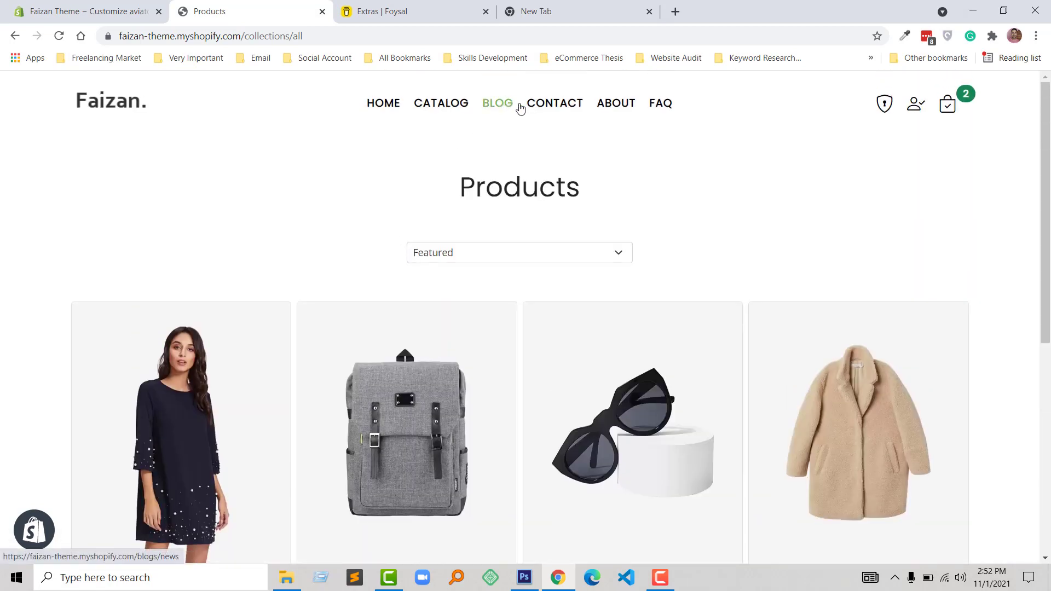
Step: Open the BLOG page, scroll through the News posts, and move to the next page of posts
click(508, 107)
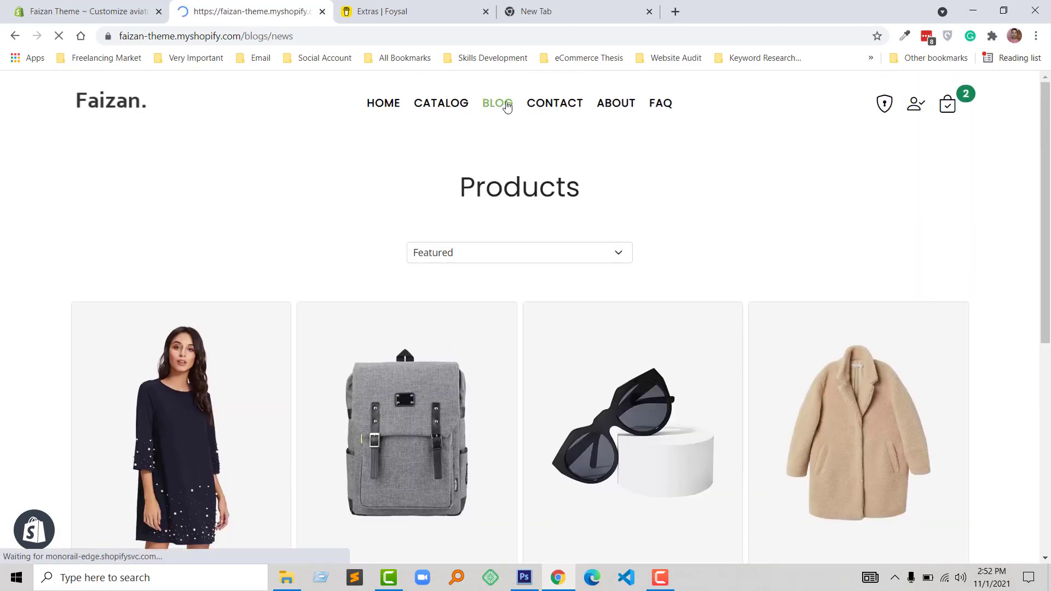
scroll(476, 187, down, 3)
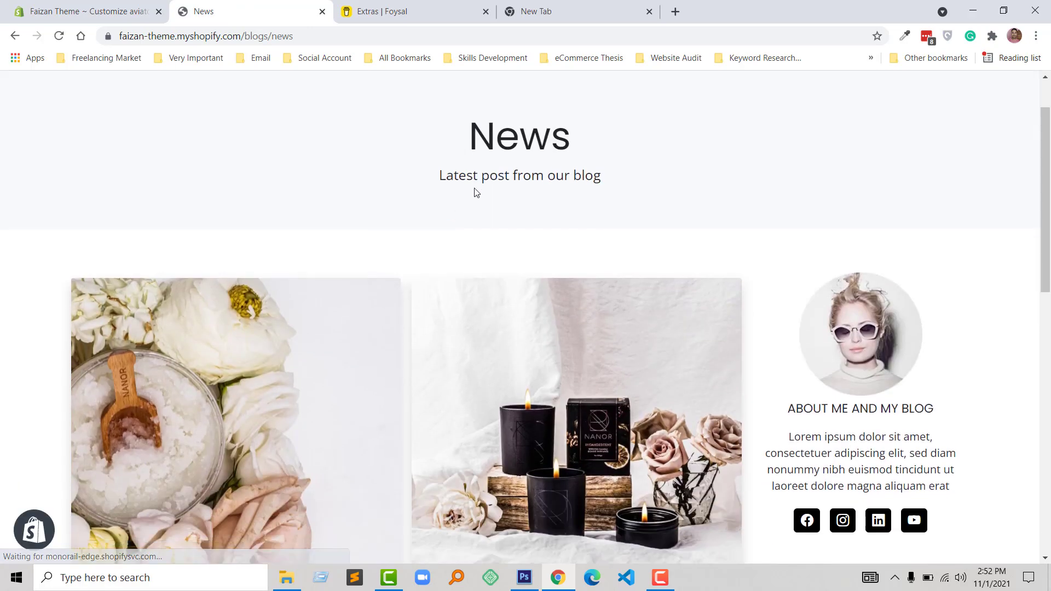
scroll(252, 303, down, 2)
scroll(251, 302, down, 4)
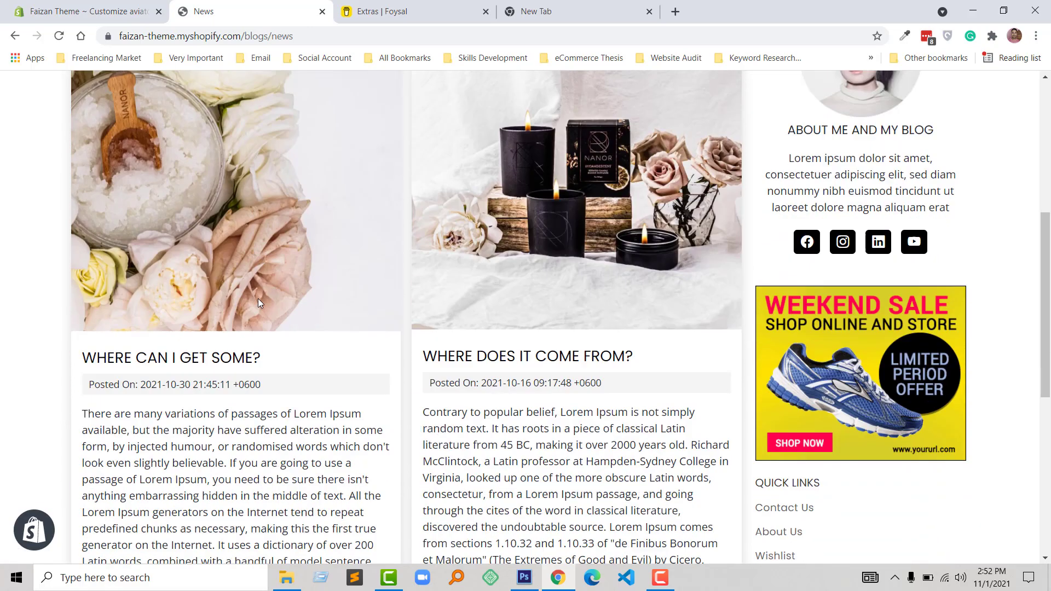
scroll(347, 277, up, 3)
scroll(241, 311, down, 4)
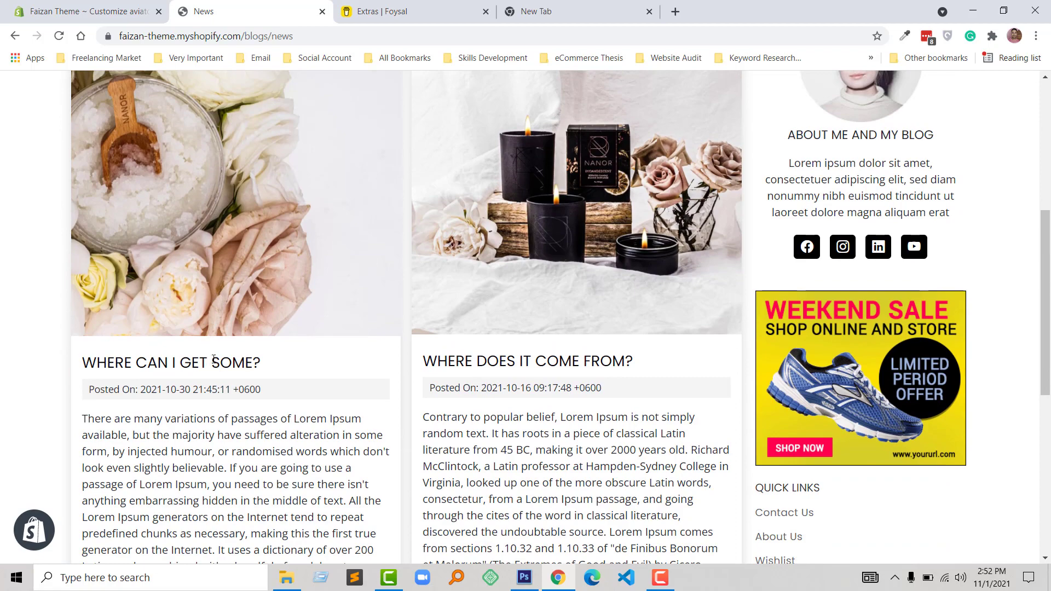
scroll(164, 345, down, 1)
scroll(274, 353, up, 1)
scroll(493, 340, up, 5)
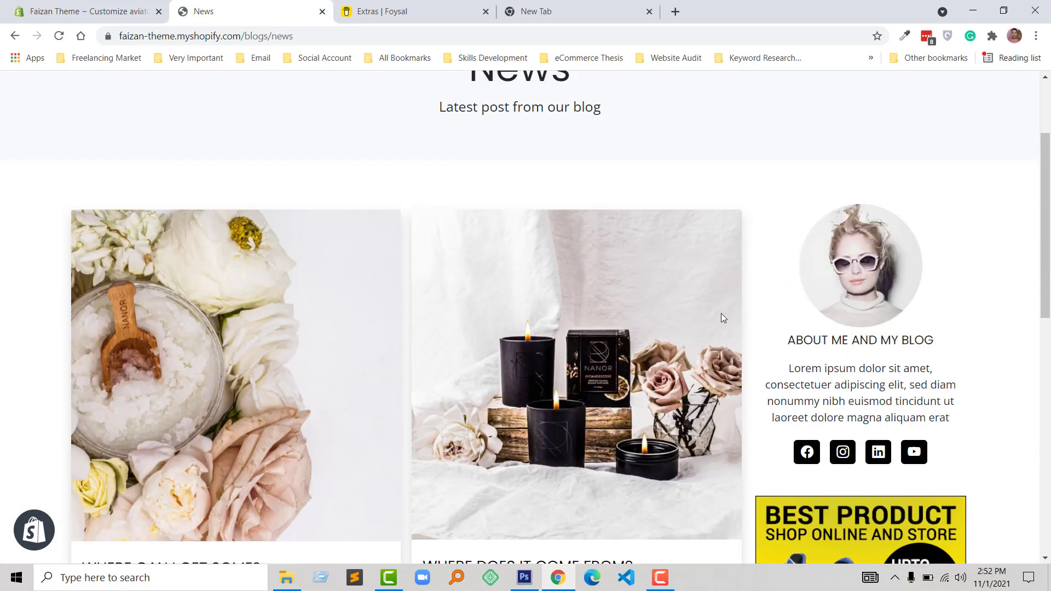
scroll(843, 397, down, 2)
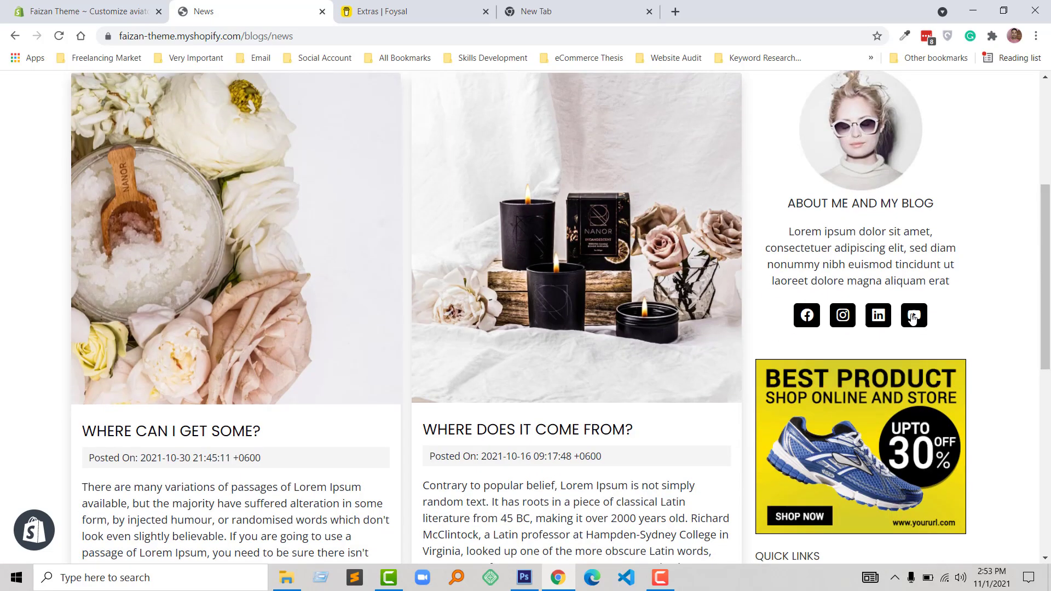
scroll(804, 328, down, 2)
scroll(799, 328, down, 2)
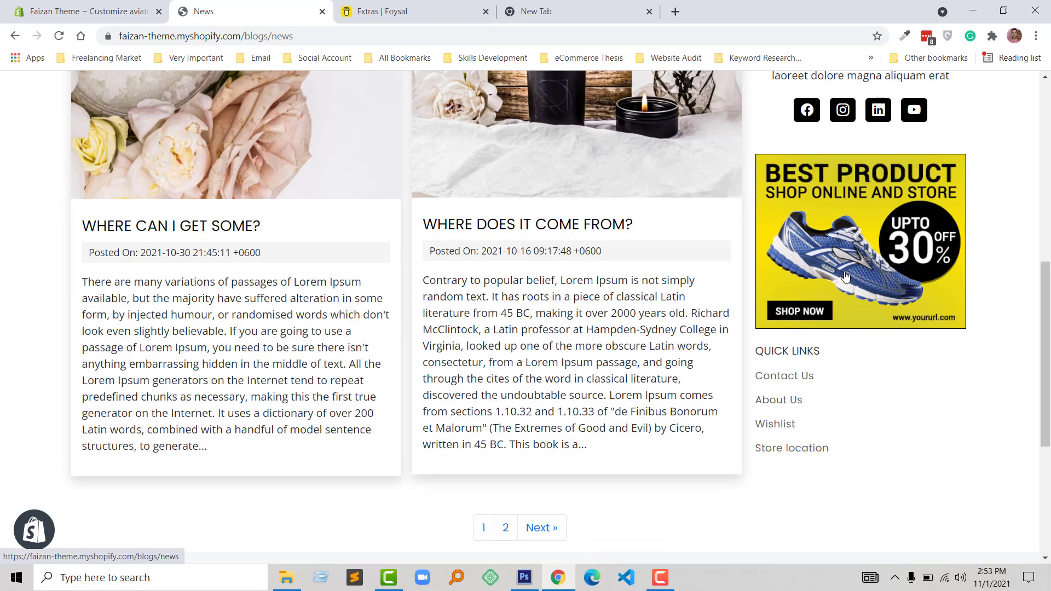
scroll(813, 338, down, 4)
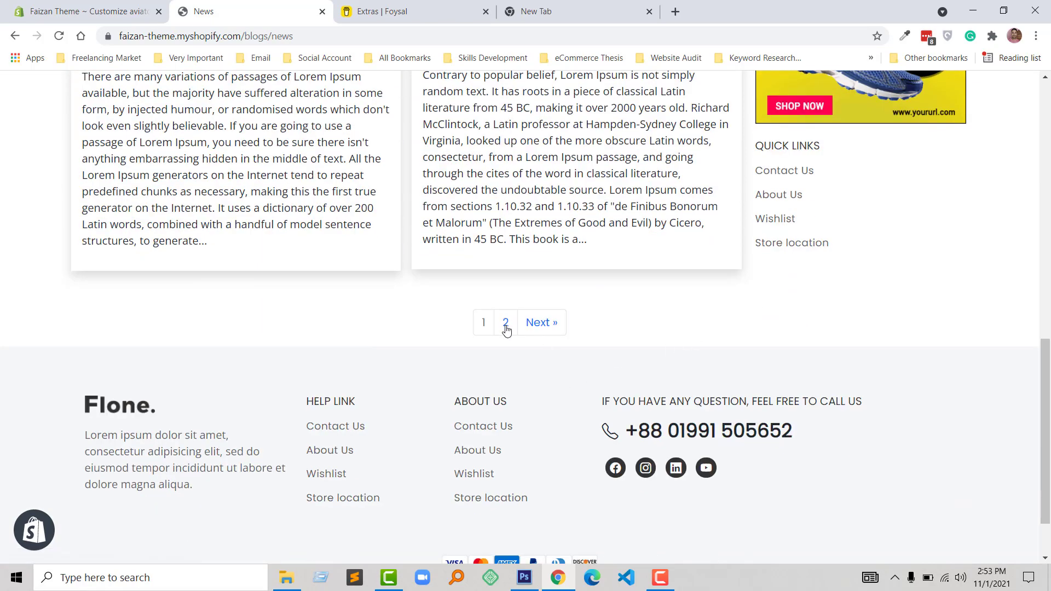
scroll(535, 328, up, 1)
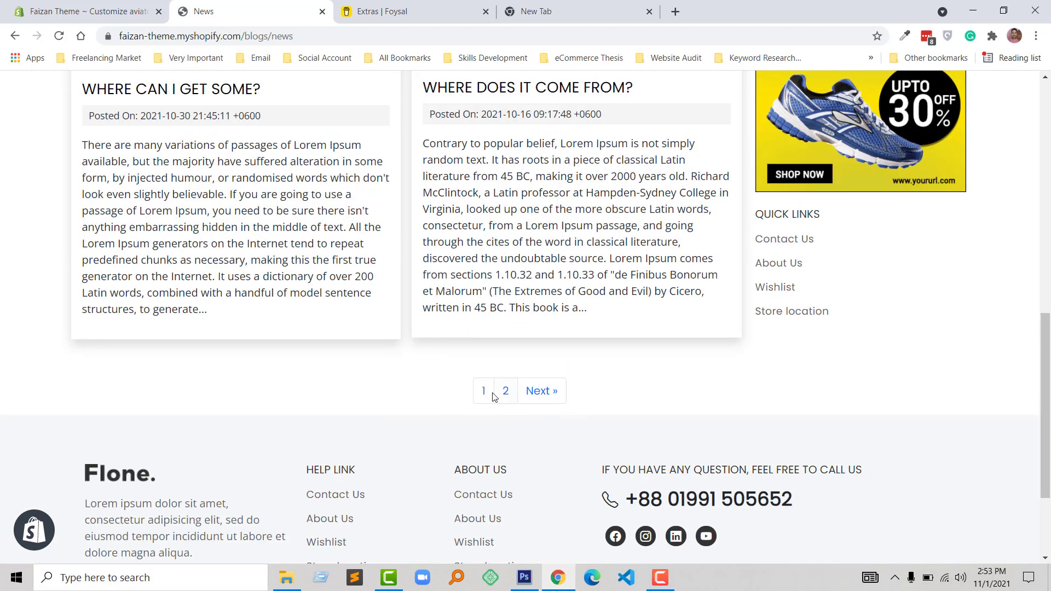
click(538, 395)
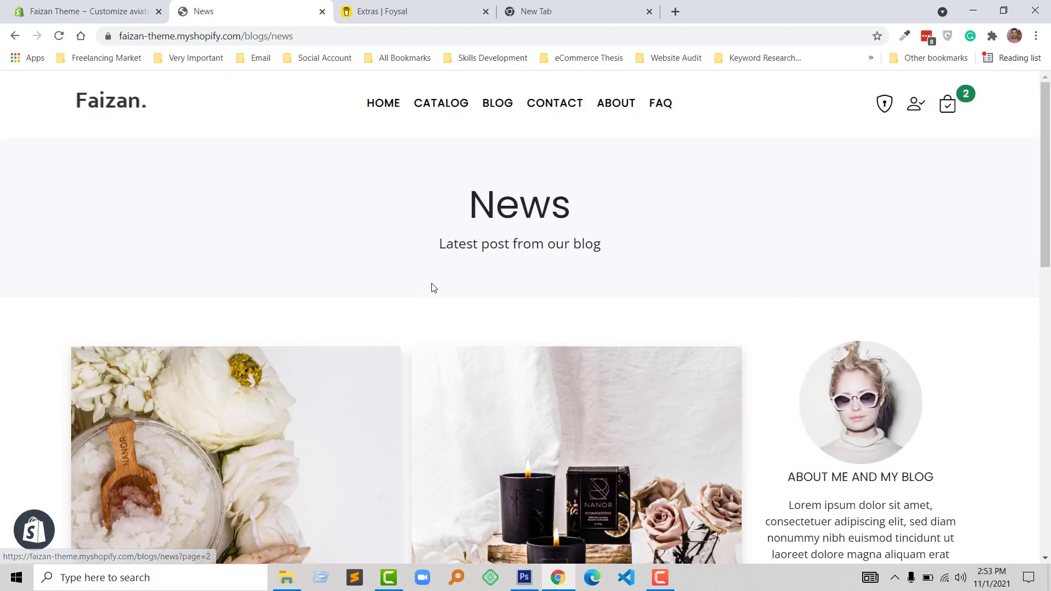
Step: Open the store's Contact page and look over its form
click(559, 104)
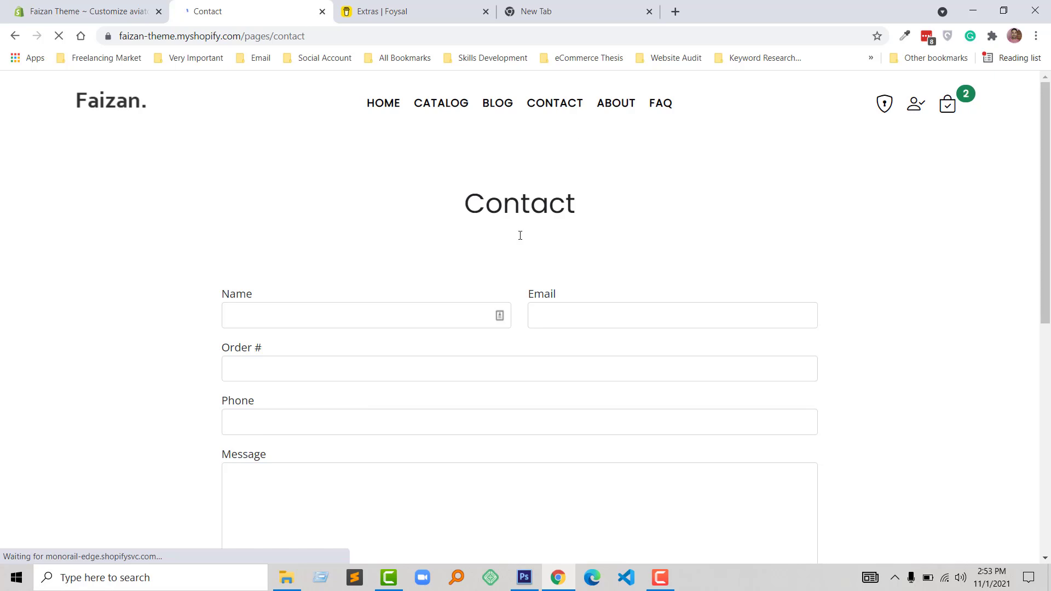
scroll(286, 363, down, 4)
scroll(356, 356, up, 4)
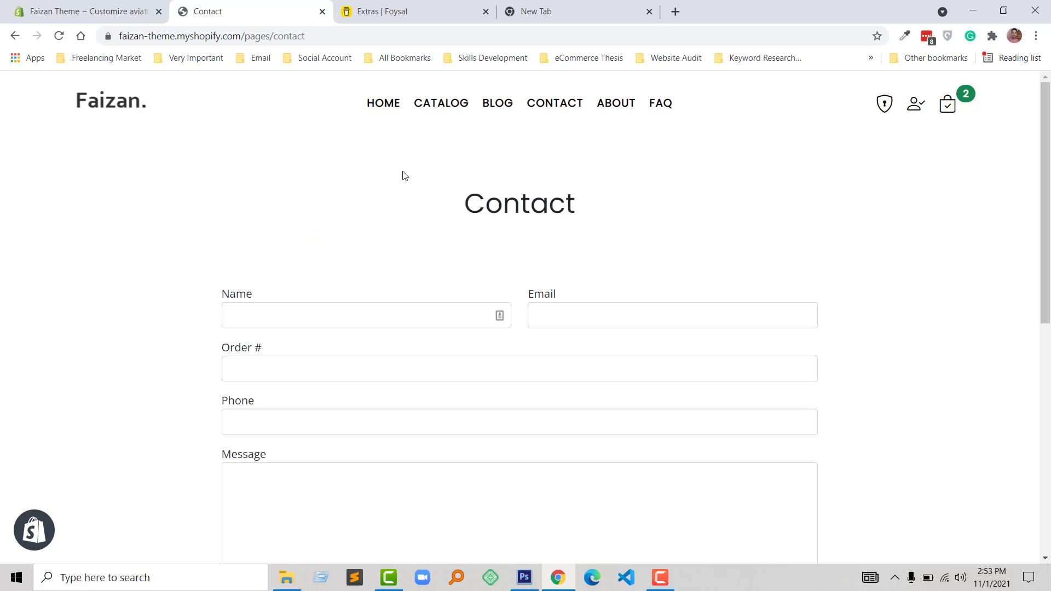
Step: Open the About page and scroll through its Lorem Ipsum sections
click(611, 107)
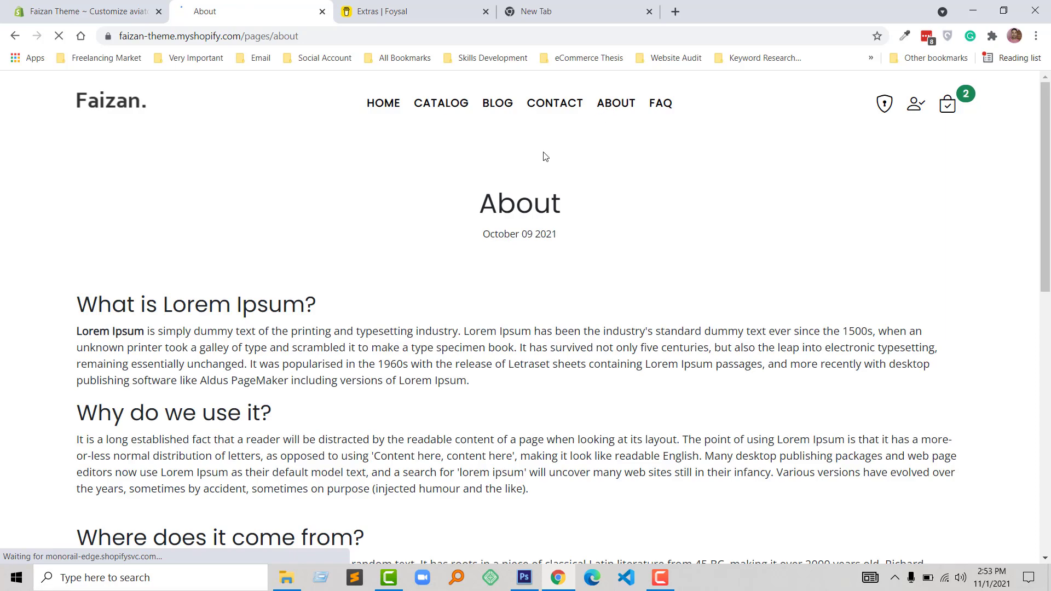
scroll(284, 341, down, 5)
scroll(285, 341, down, 5)
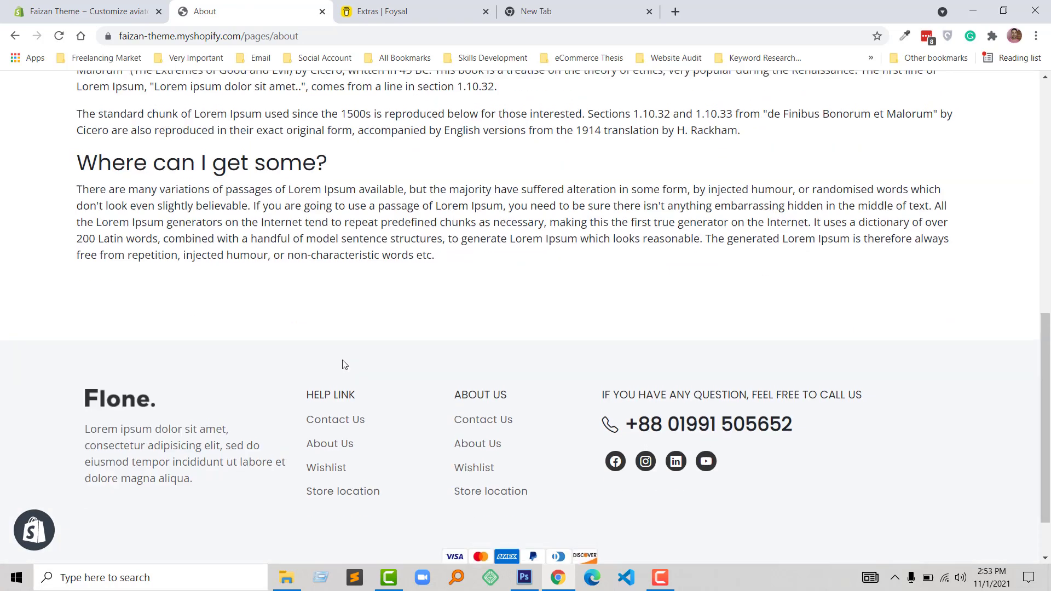
scroll(342, 364, up, 10)
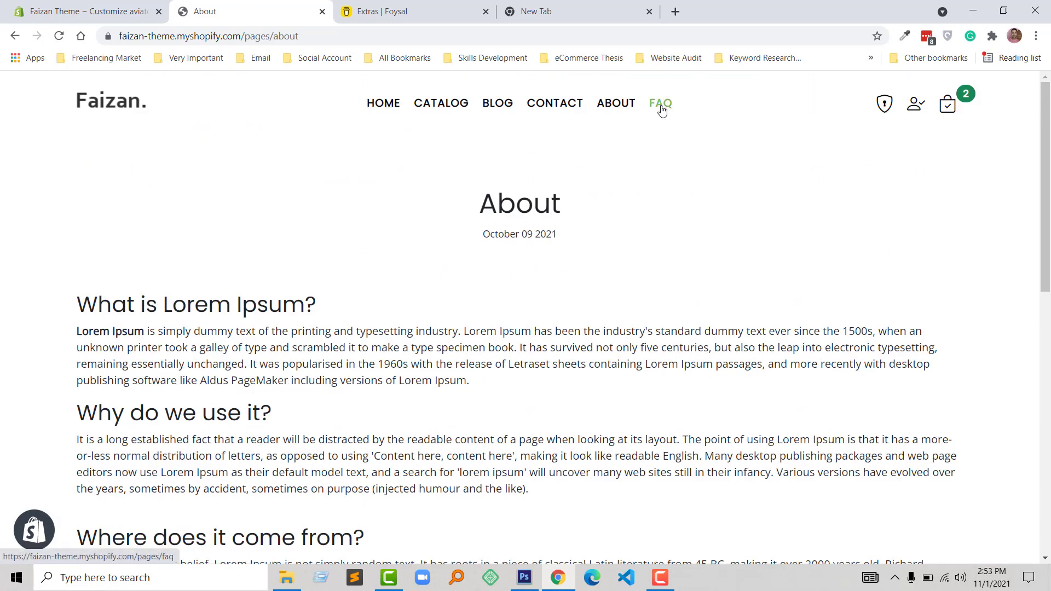
Step: Open the FAQ page and expand then collapse each of the four Lorem Ipsum questions
click(661, 105)
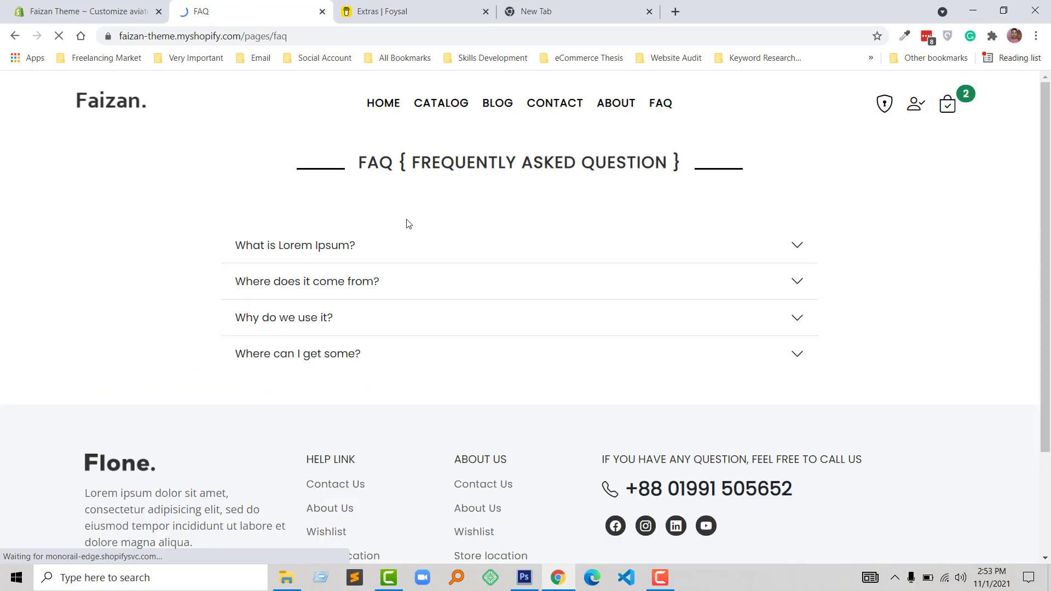
click(320, 248)
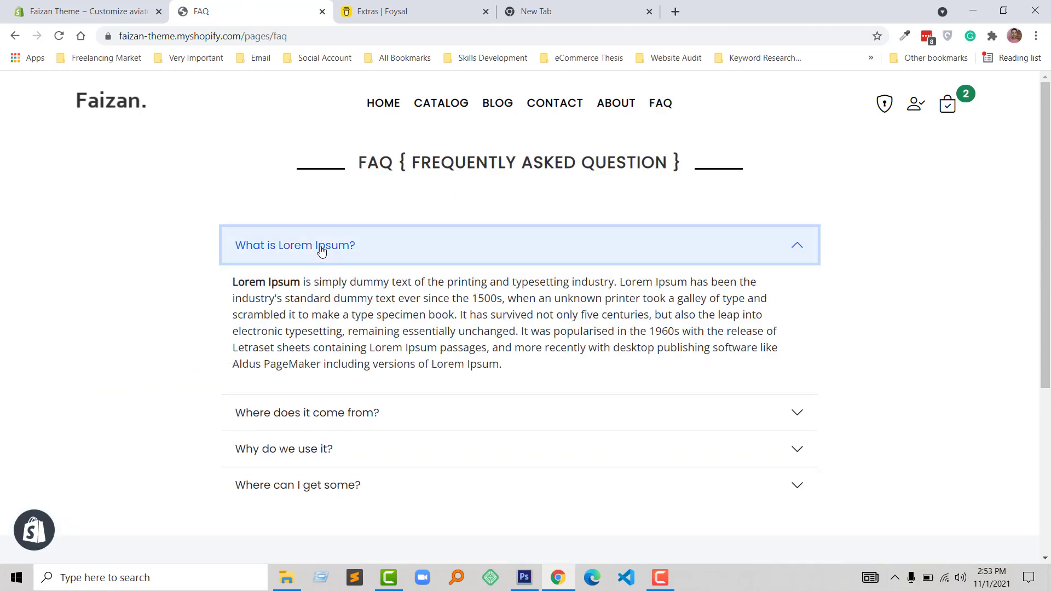
click(321, 249)
click(394, 288)
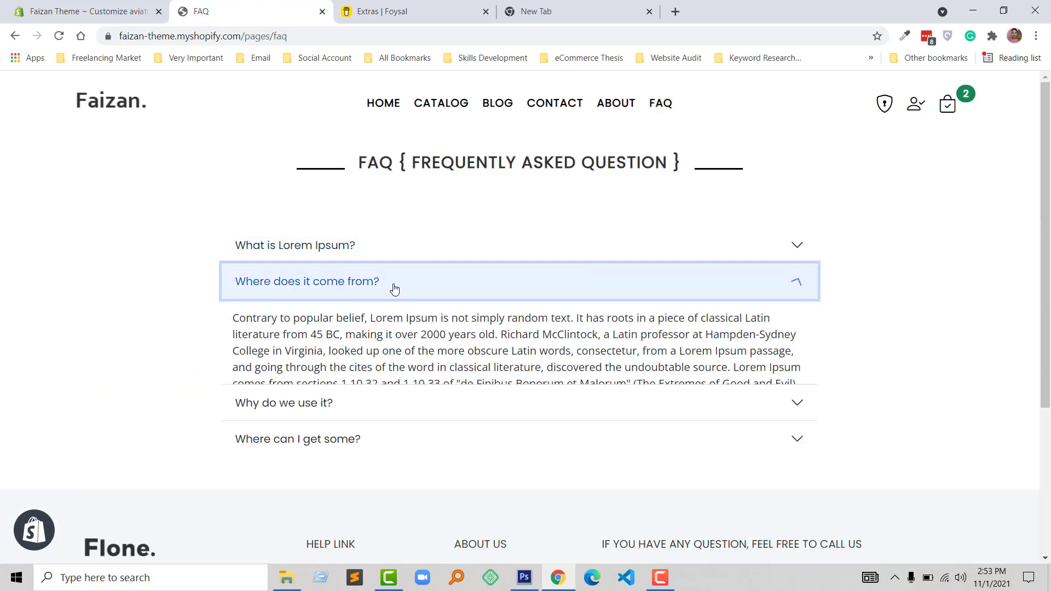
click(395, 289)
click(402, 331)
click(400, 330)
click(403, 365)
click(401, 356)
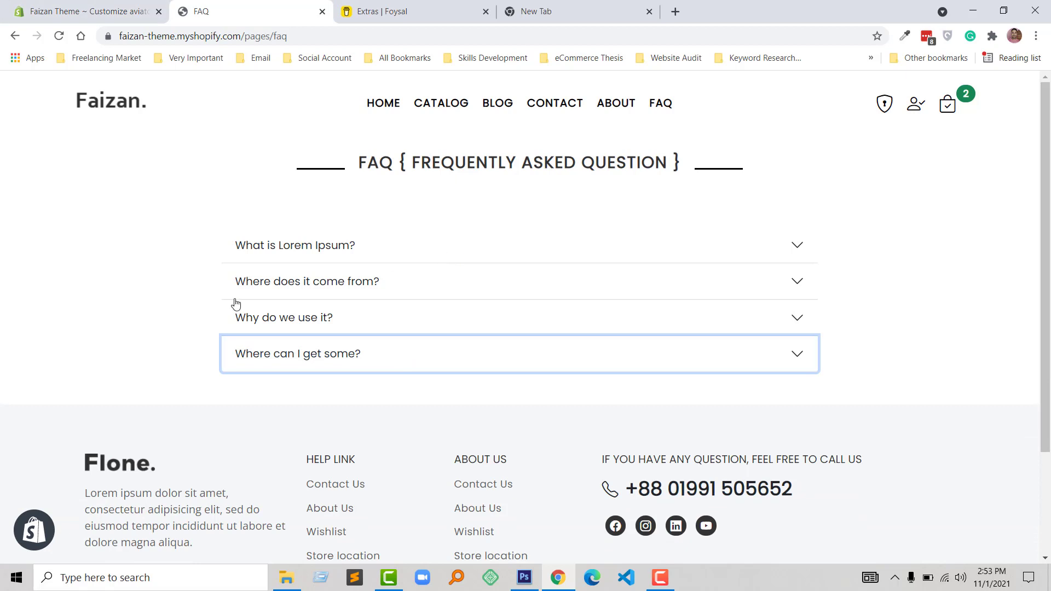
click(139, 289)
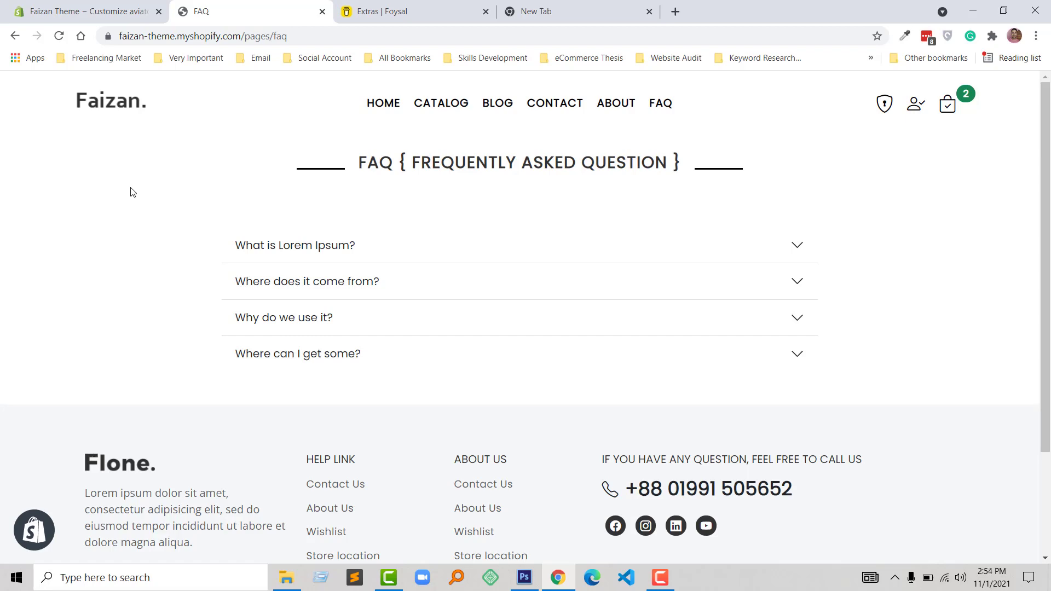
Step: Back in the theme editor, load the faq page template from the Pages templates
click(88, 11)
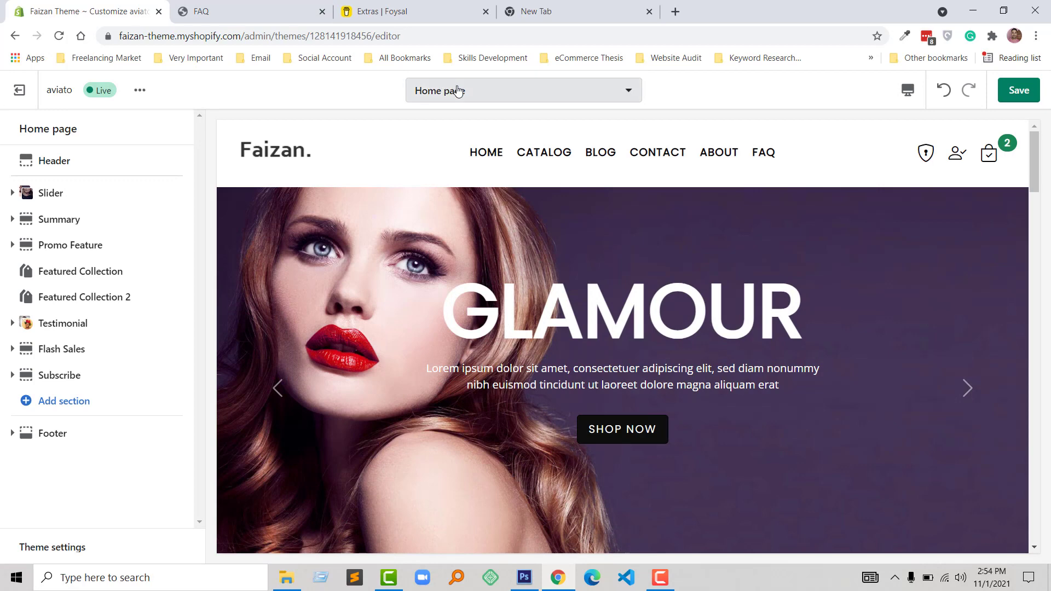
click(458, 91)
scroll(471, 241, down, 1)
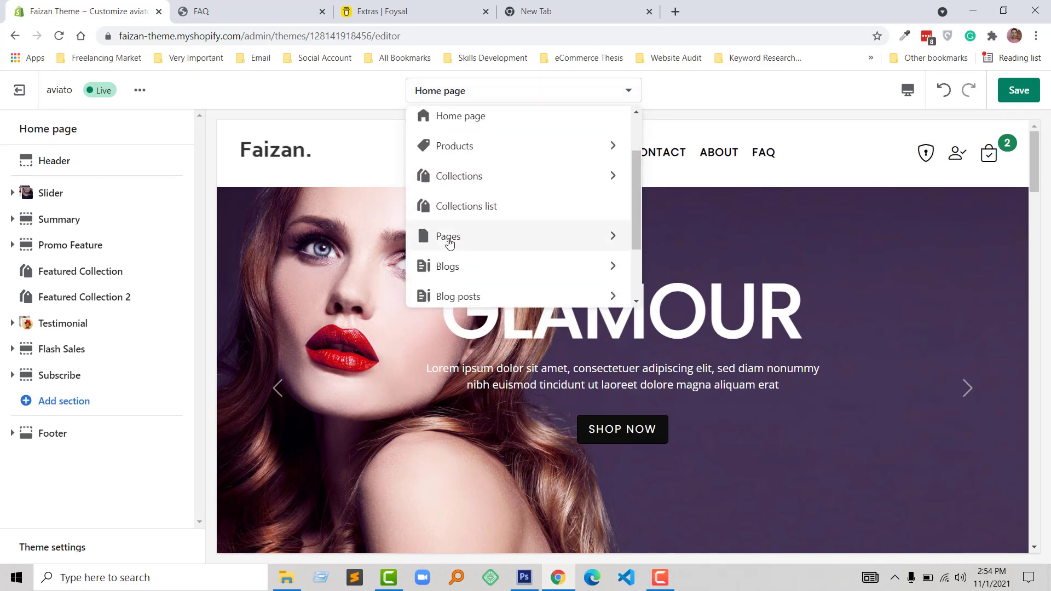
click(448, 236)
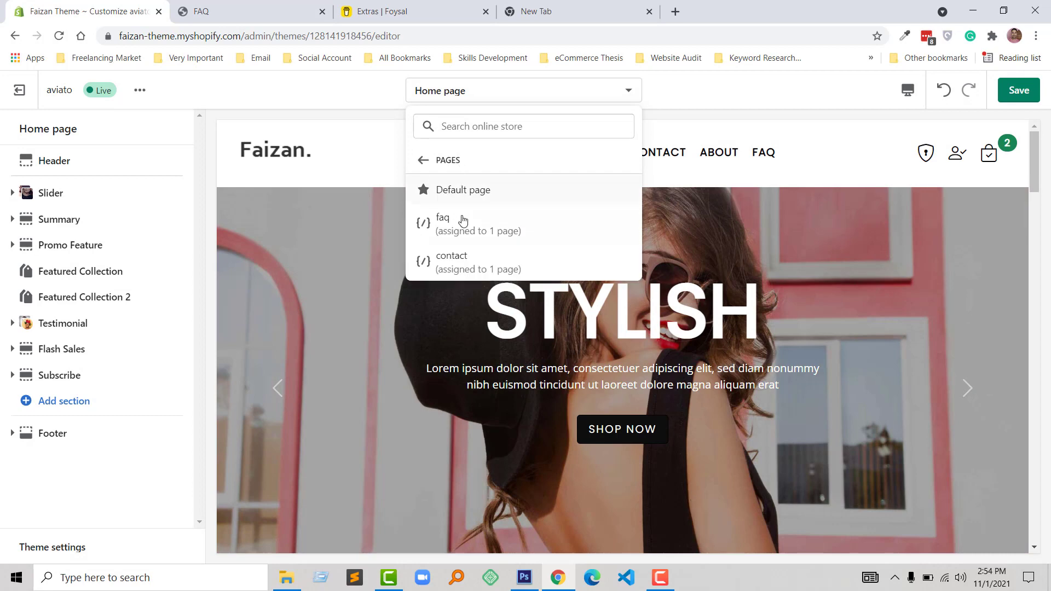
click(464, 228)
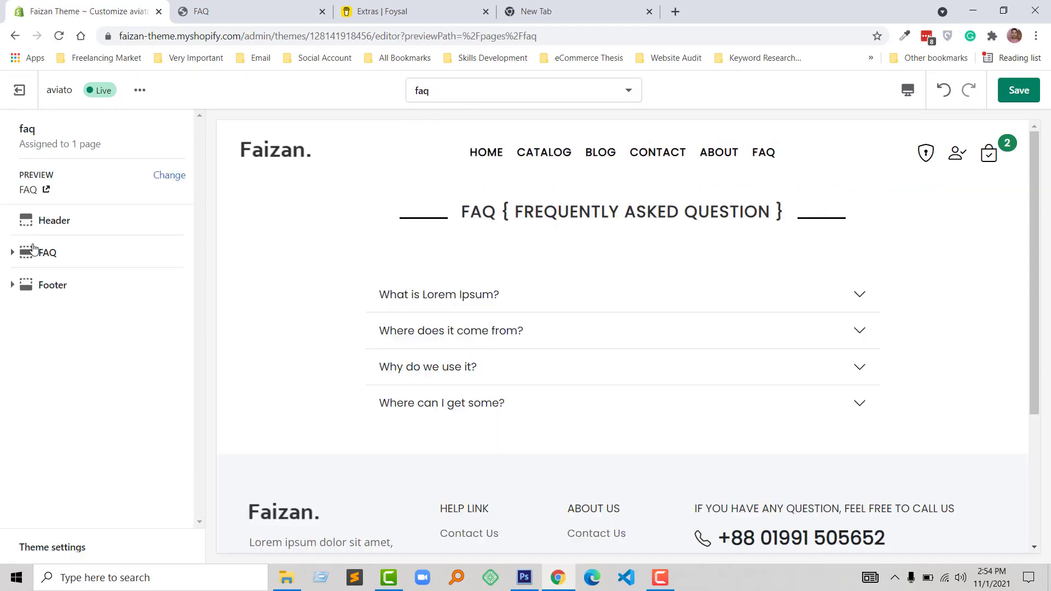
Step: Expand the FAQ section, open the 'What is Lorem Ipsum?' block, then return to the live FAQ page
click(12, 253)
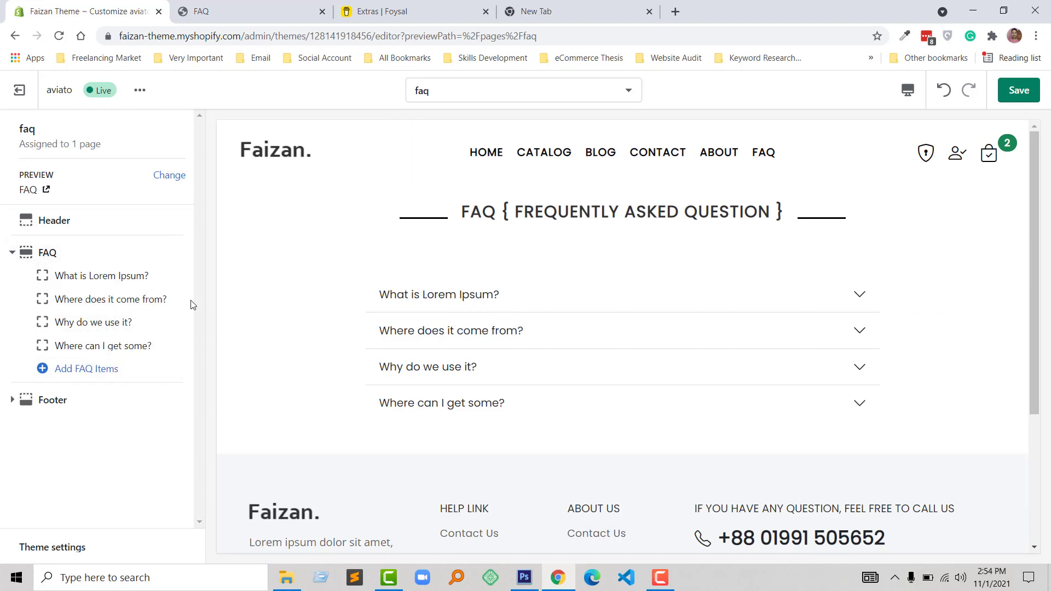
click(100, 277)
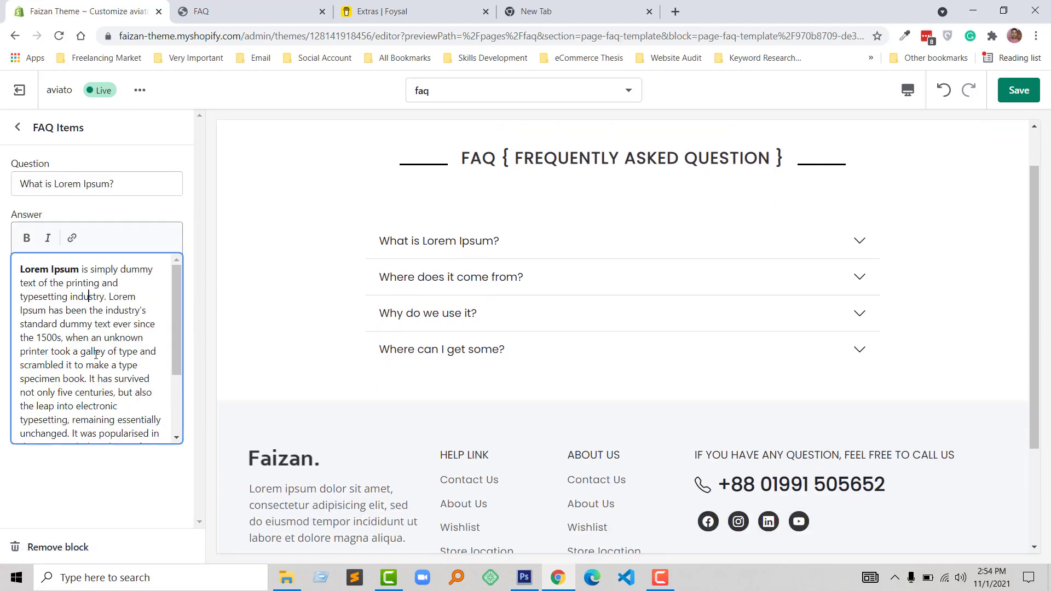
click(20, 128)
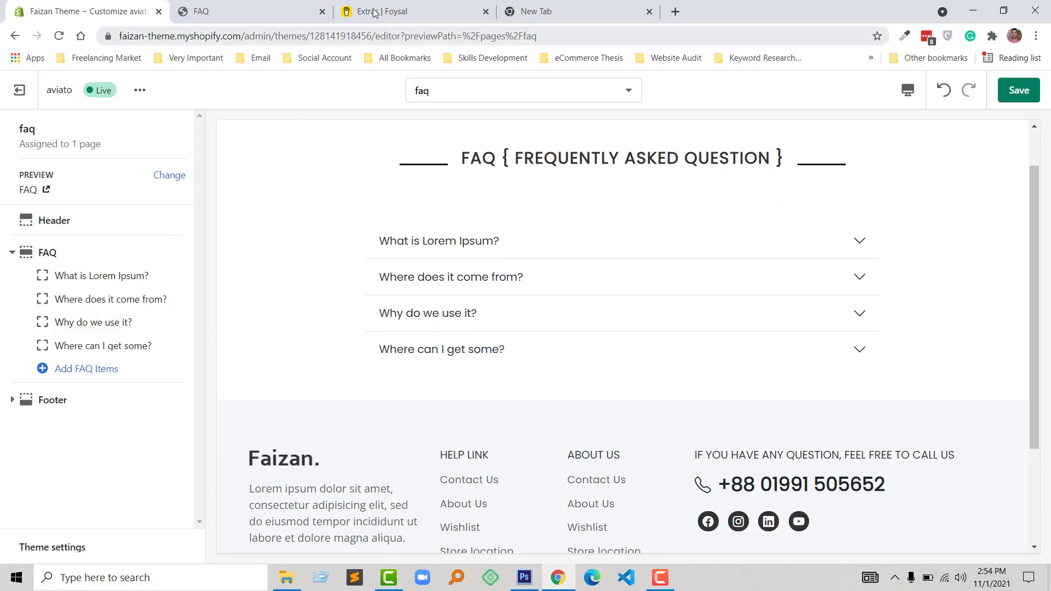
click(247, 11)
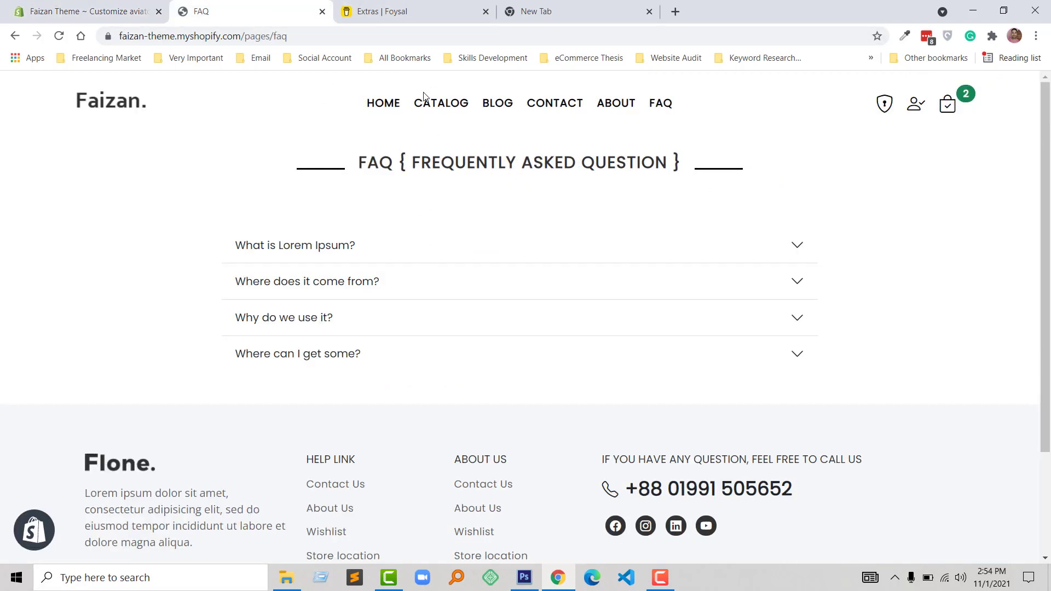
Step: Go to the store's CATALOG and scroll through the product listing
click(440, 102)
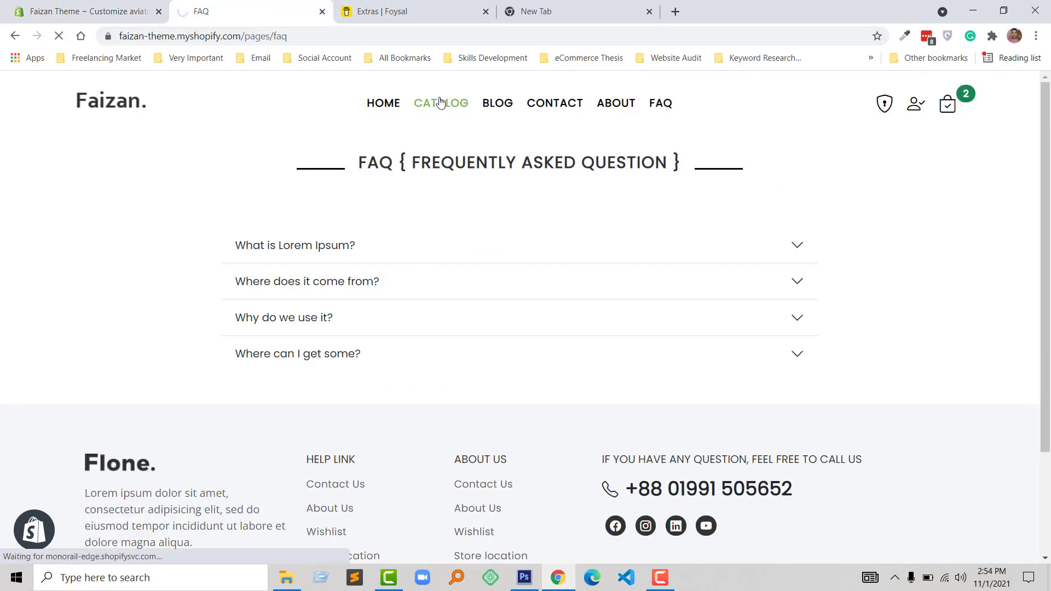
scroll(558, 230, down, 2)
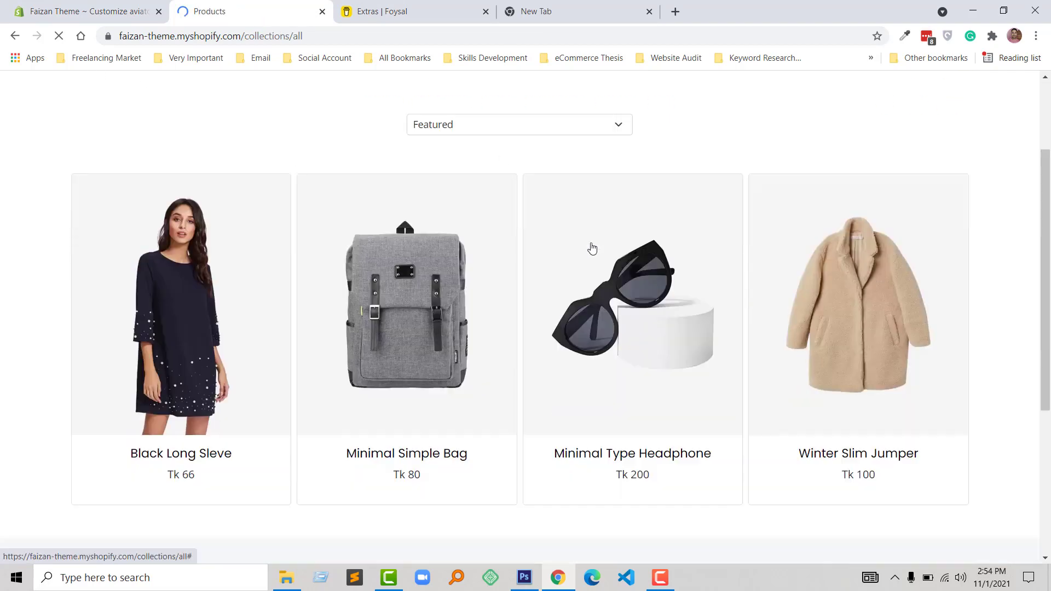
scroll(329, 345, down, 1)
scroll(230, 340, up, 3)
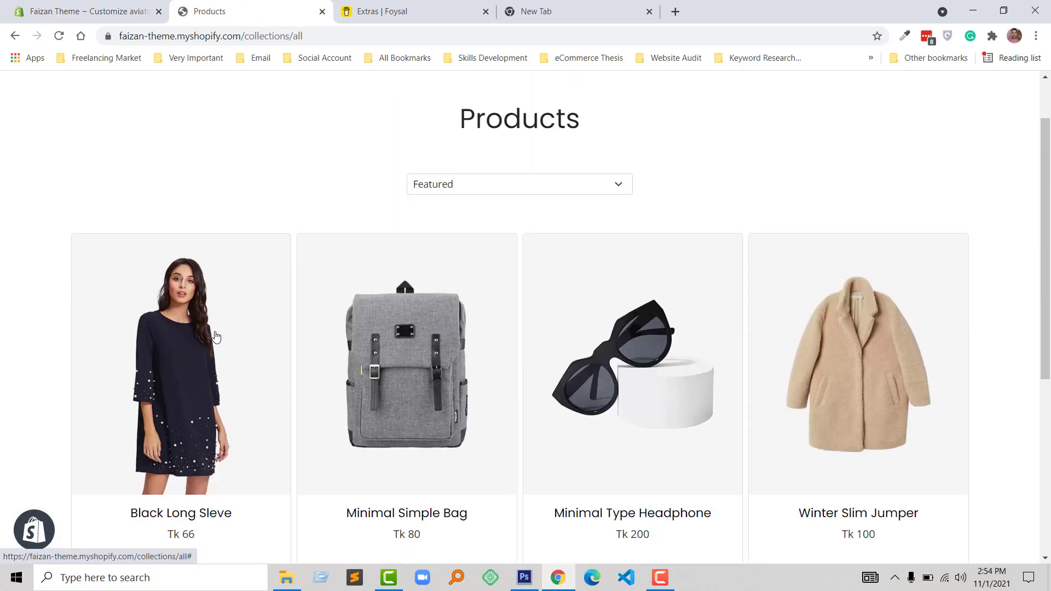
Step: Preview Black Long Sleve in quick view, scroll its details, then close the modal
click(216, 337)
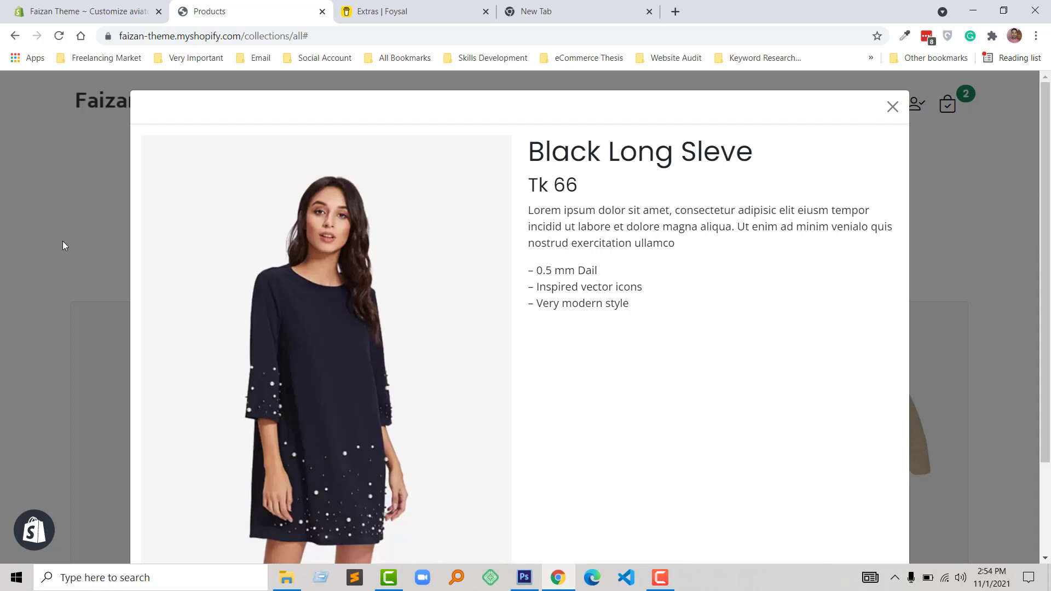
scroll(366, 237, down, 1)
scroll(199, 255, down, 1)
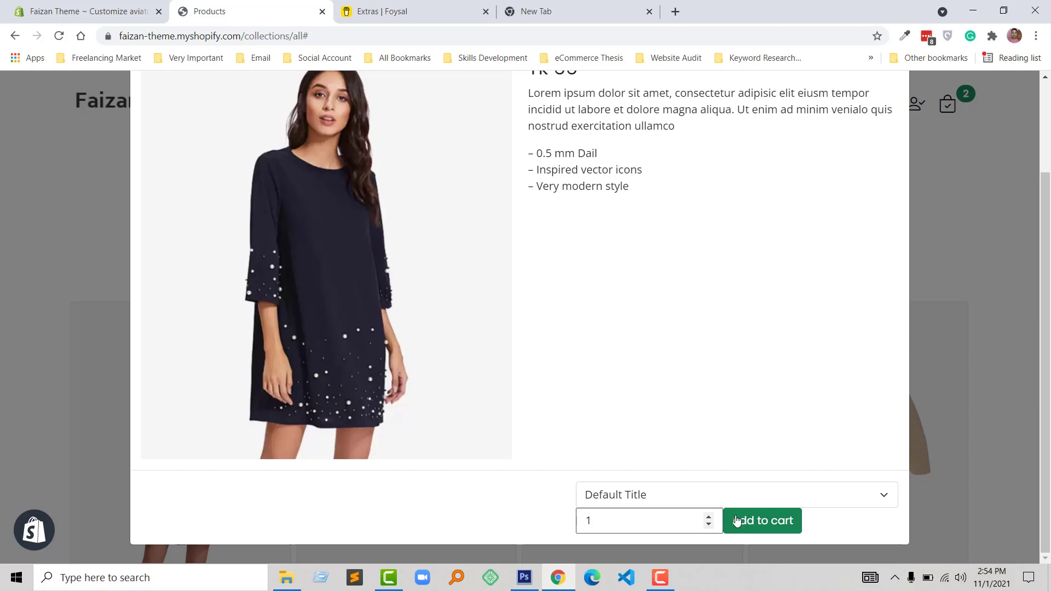
click(2, 290)
scroll(125, 295, down, 5)
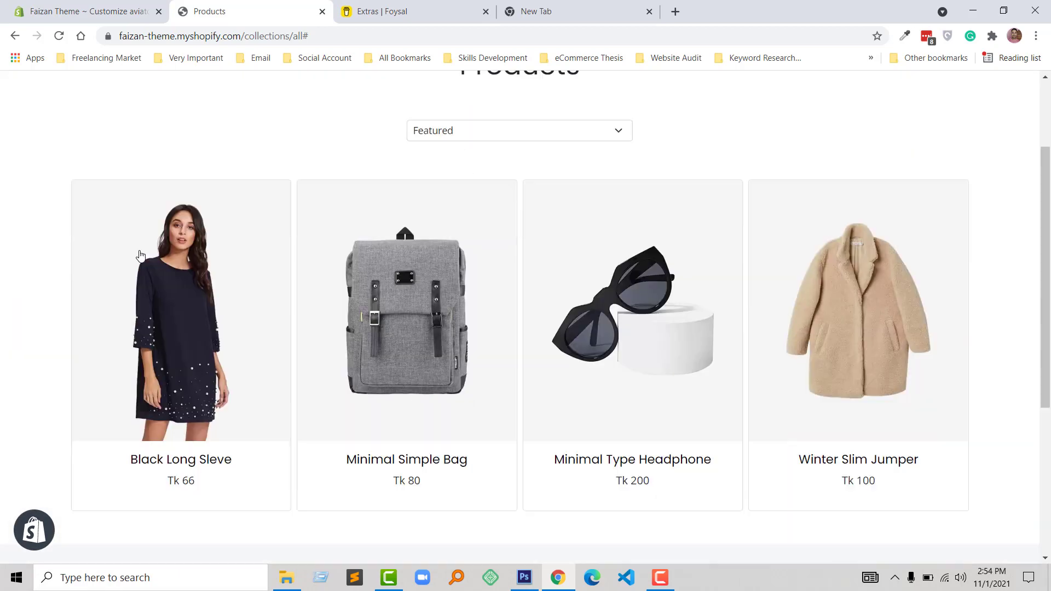
Step: Open the Black Long Sleve product page, scroll through it, then show the cart with Minimal Type Headphone
click(213, 313)
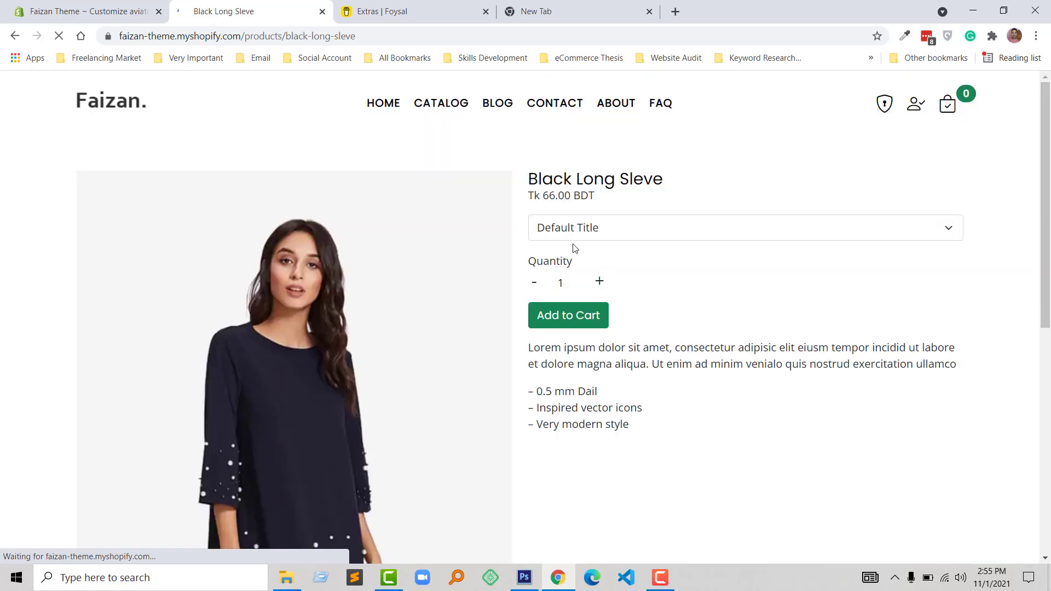
scroll(493, 263, down, 1)
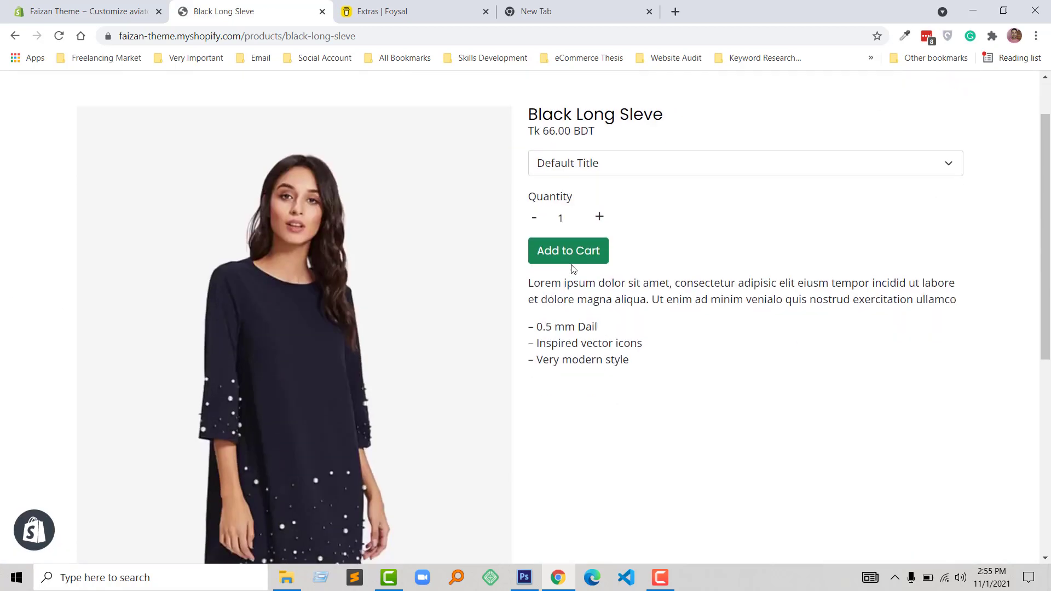
scroll(578, 264, down, 7)
scroll(560, 286, up, 8)
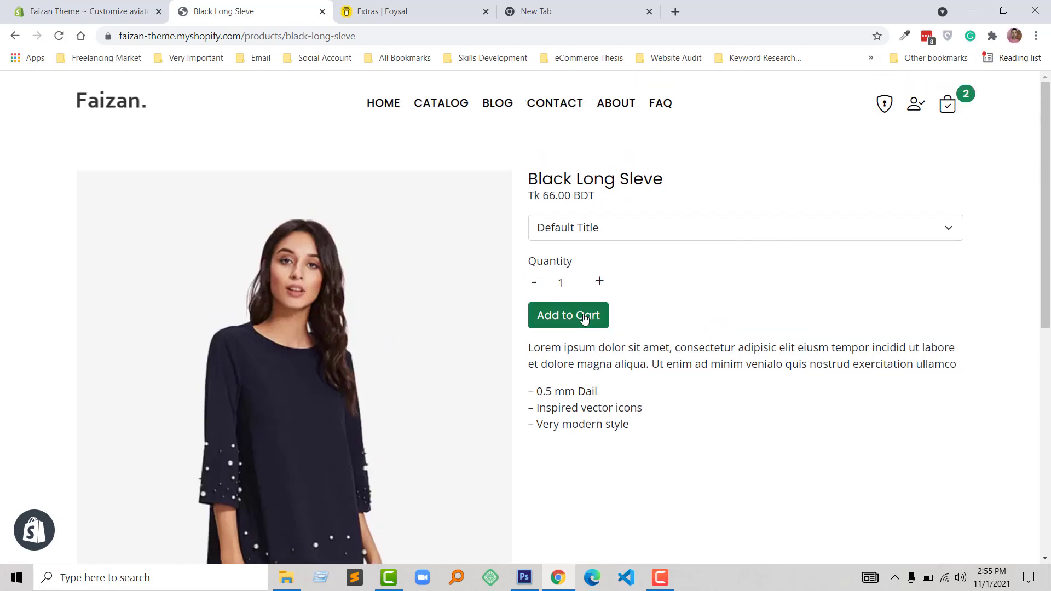
click(947, 114)
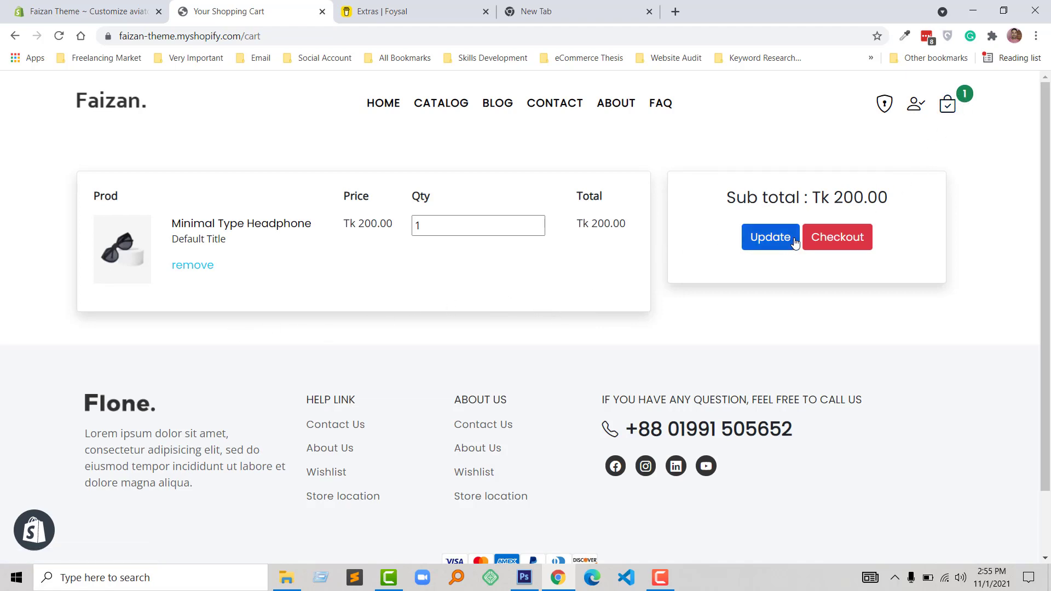
Step: Try Checkout from the cart, reaching the login, then return home via the Faizan. logo
click(833, 243)
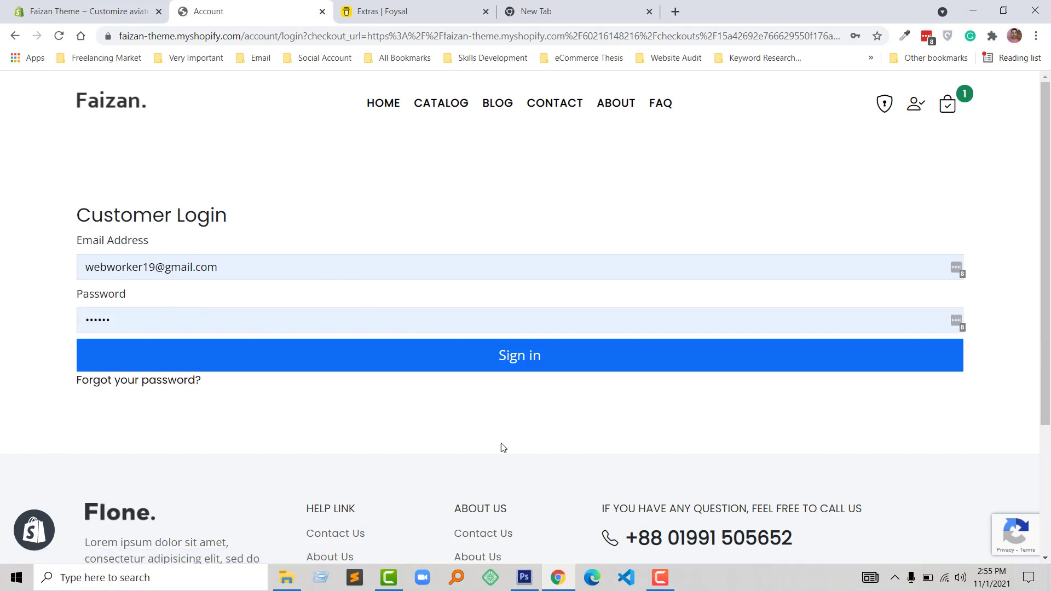
click(123, 106)
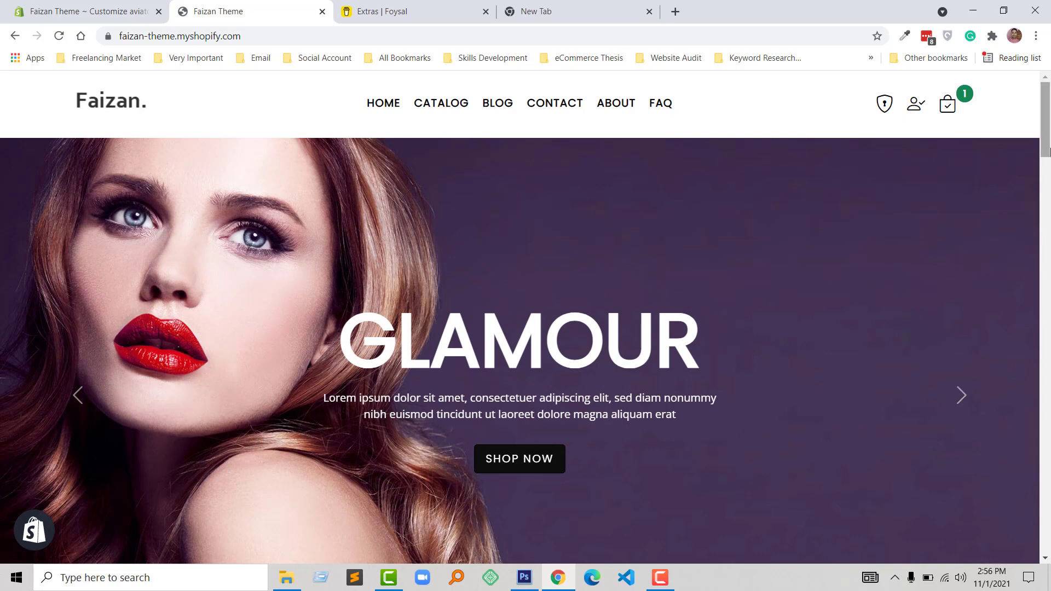
scroll(963, 236, down, 2)
scroll(520, 309, down, 1)
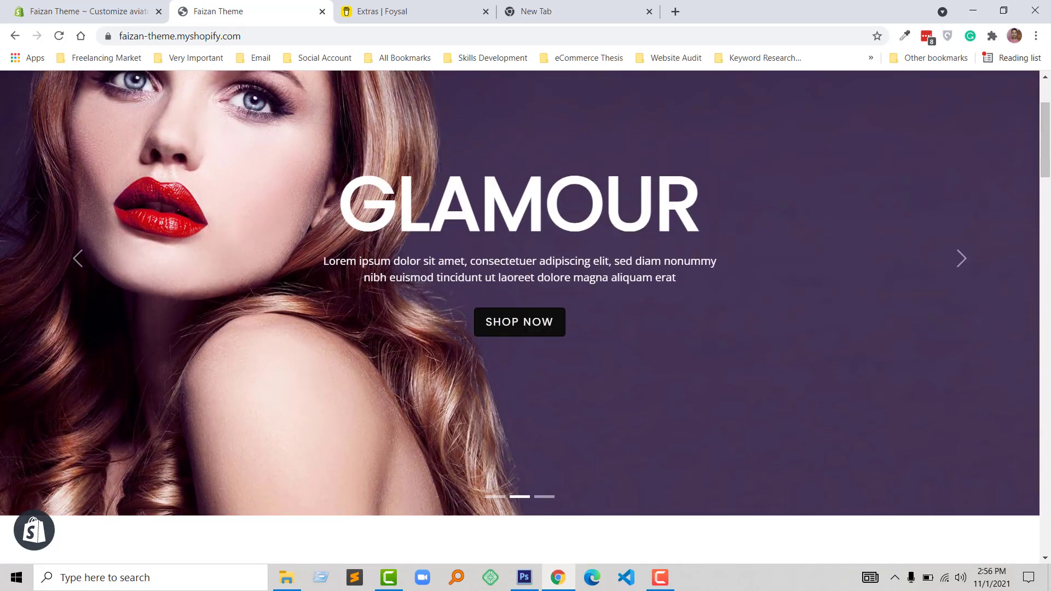
scroll(1049, 227, up, 3)
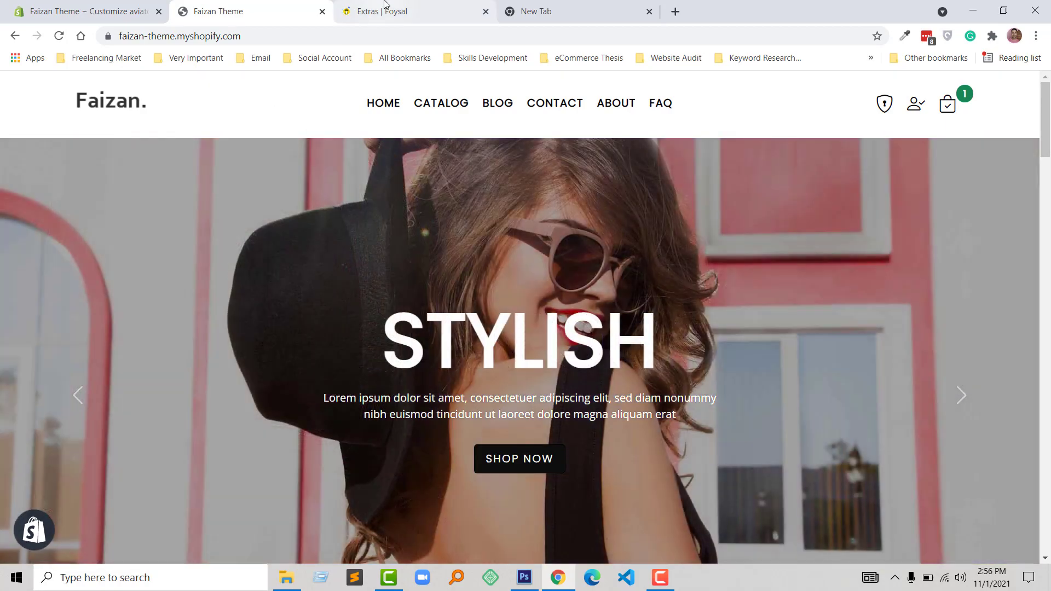
Step: Switch to the Buy Me a Coffee Extras page and dismiss the 'Shopify Startup is live' notice
click(346, 12)
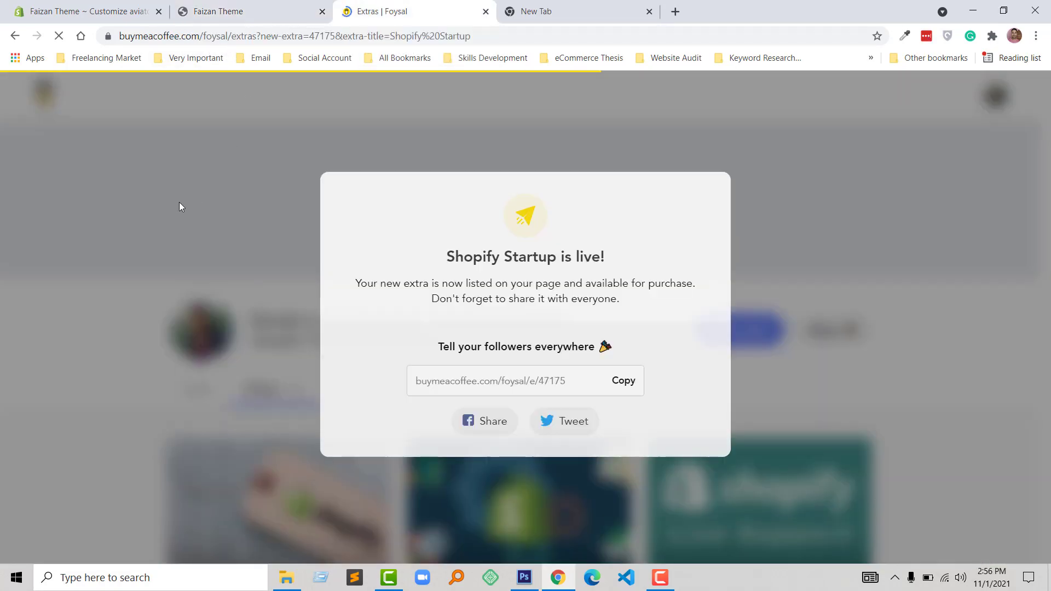
click(263, 329)
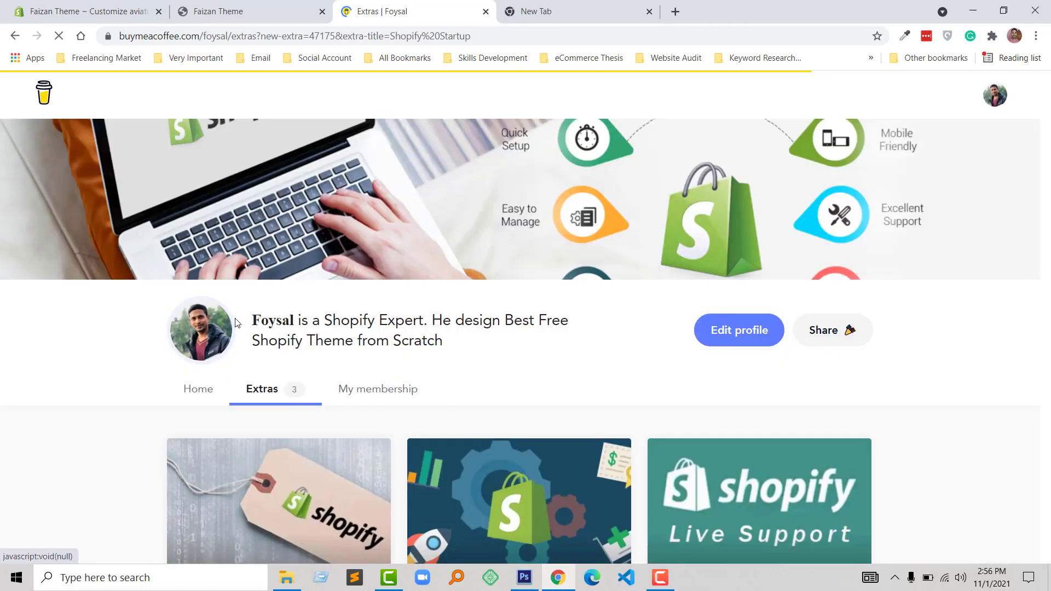
scroll(103, 401, down, 3)
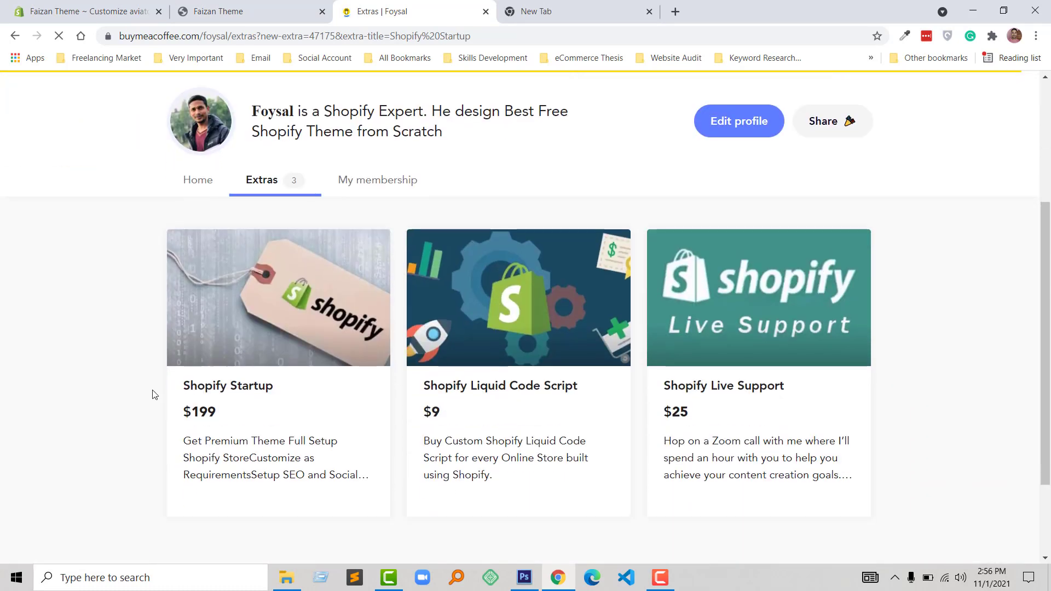
scroll(151, 377, down, 1)
Step: View and close the Shopify Startup offer details, then scroll through the three Shopify offers
mouse_move(211, 342)
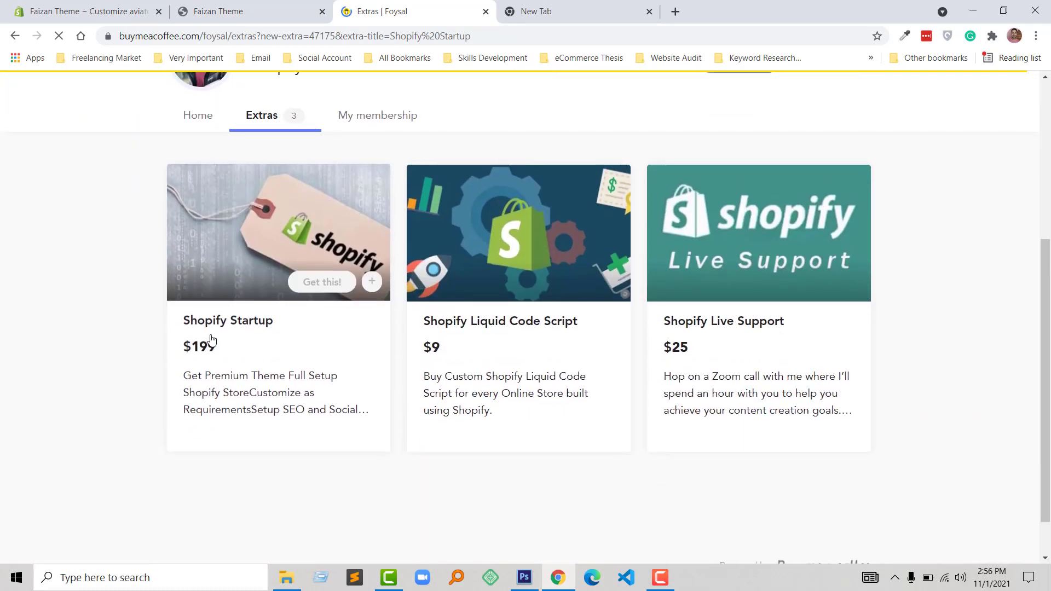
click(256, 323)
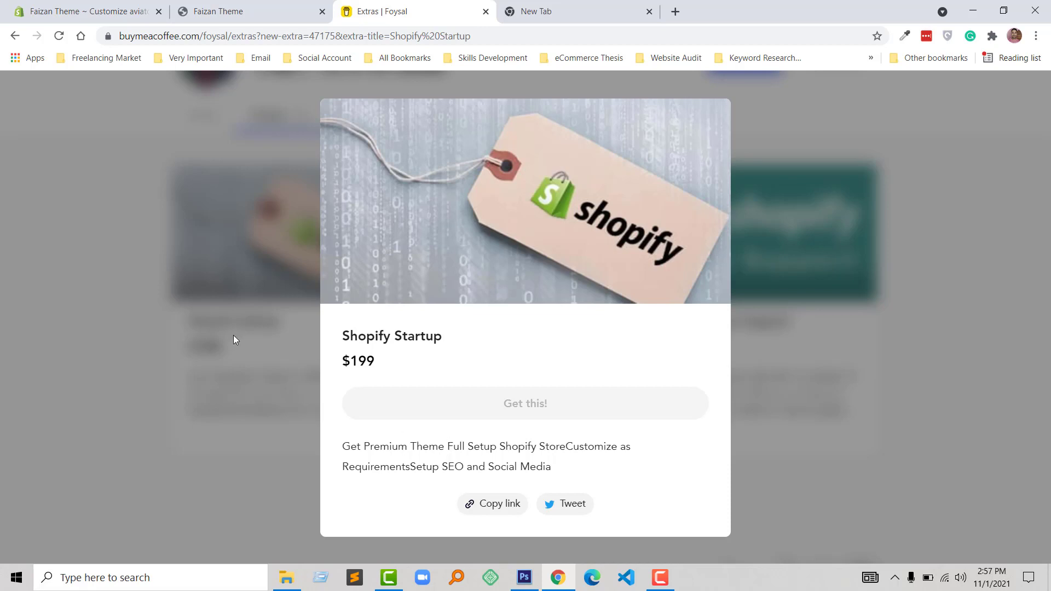
click(110, 343)
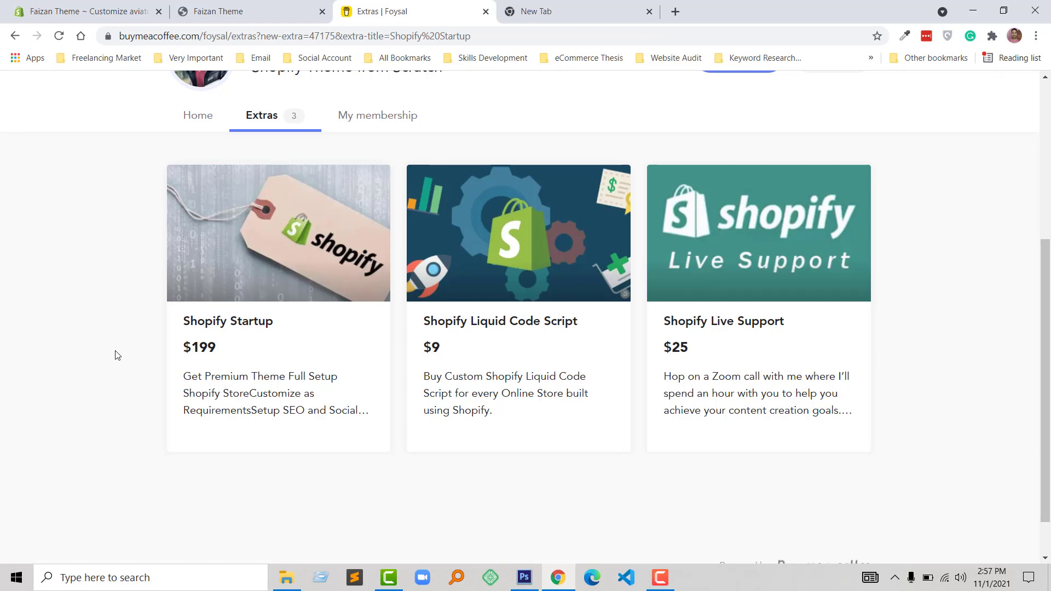
scroll(152, 331, up, 5)
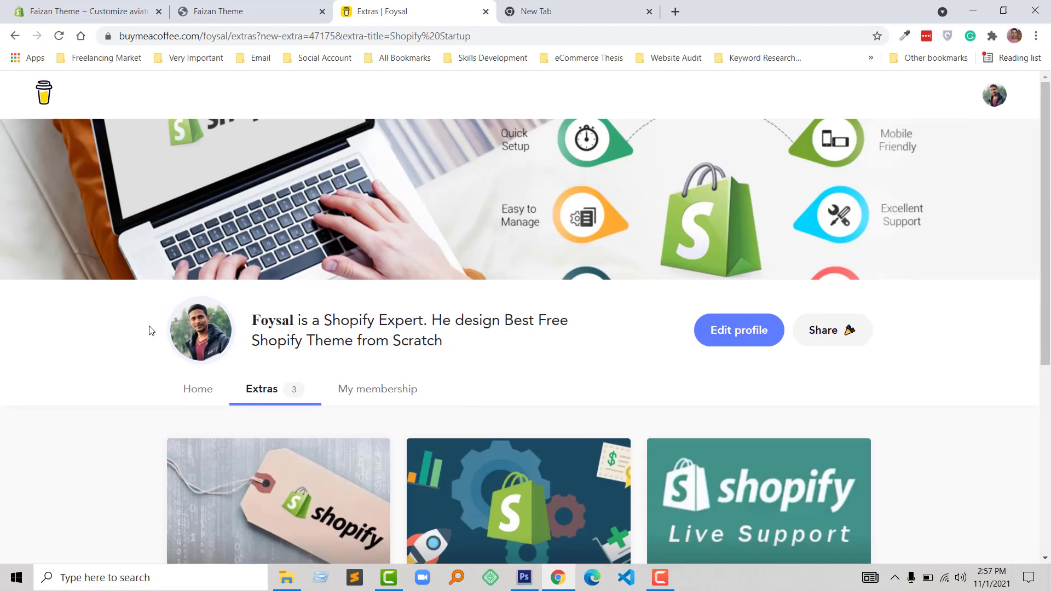
scroll(146, 366, down, 3)
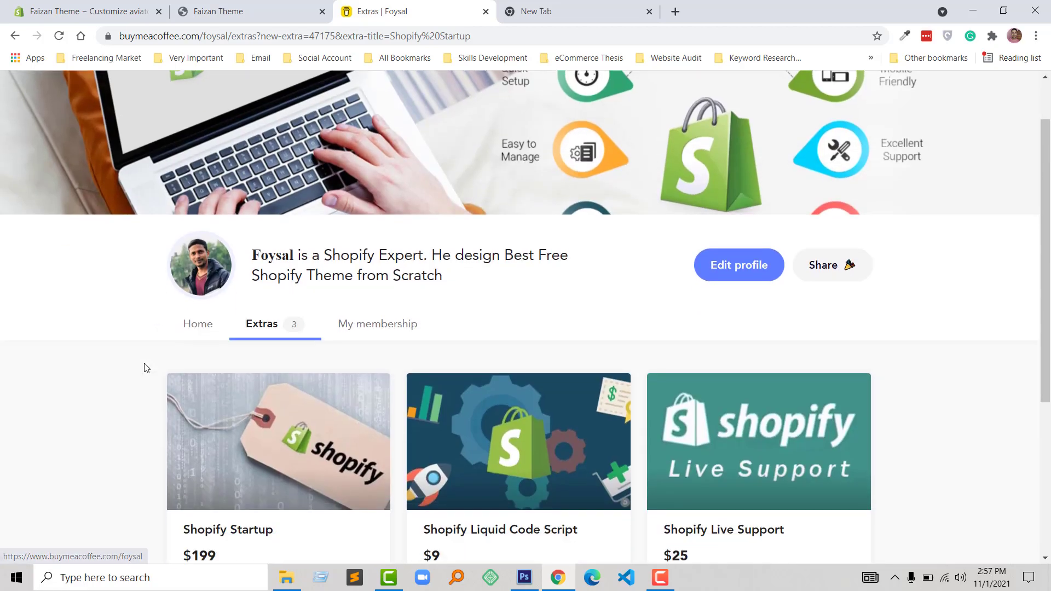
scroll(147, 367, down, 1)
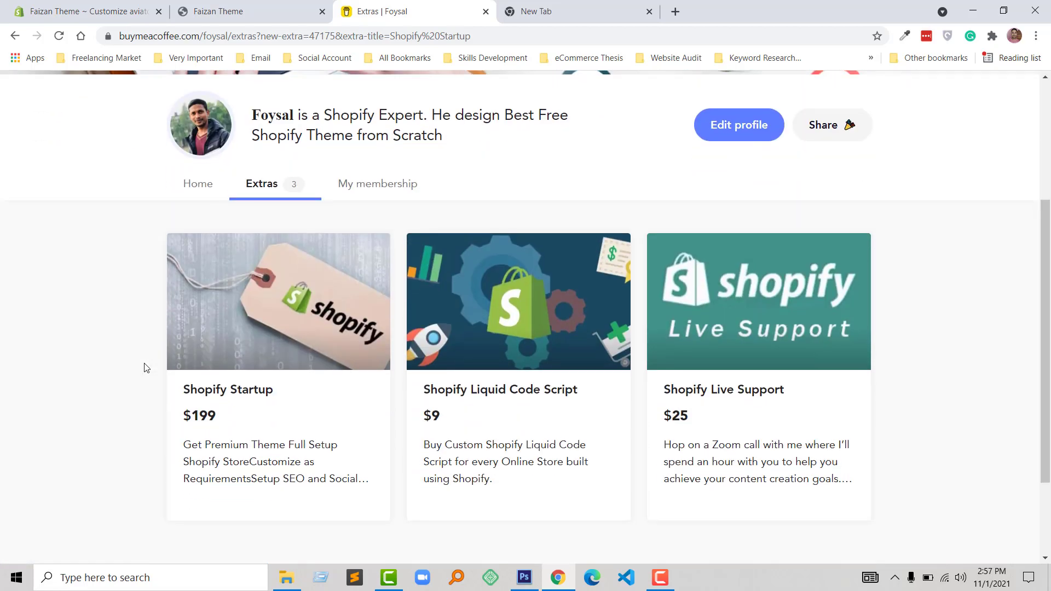
scroll(145, 367, up, 3)
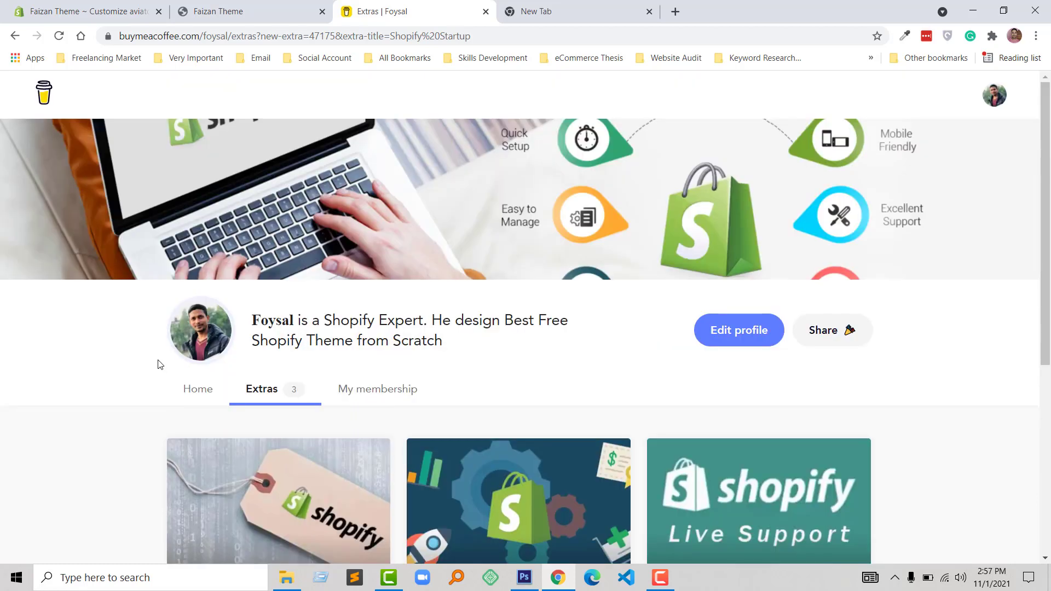
scroll(160, 364, down, 4)
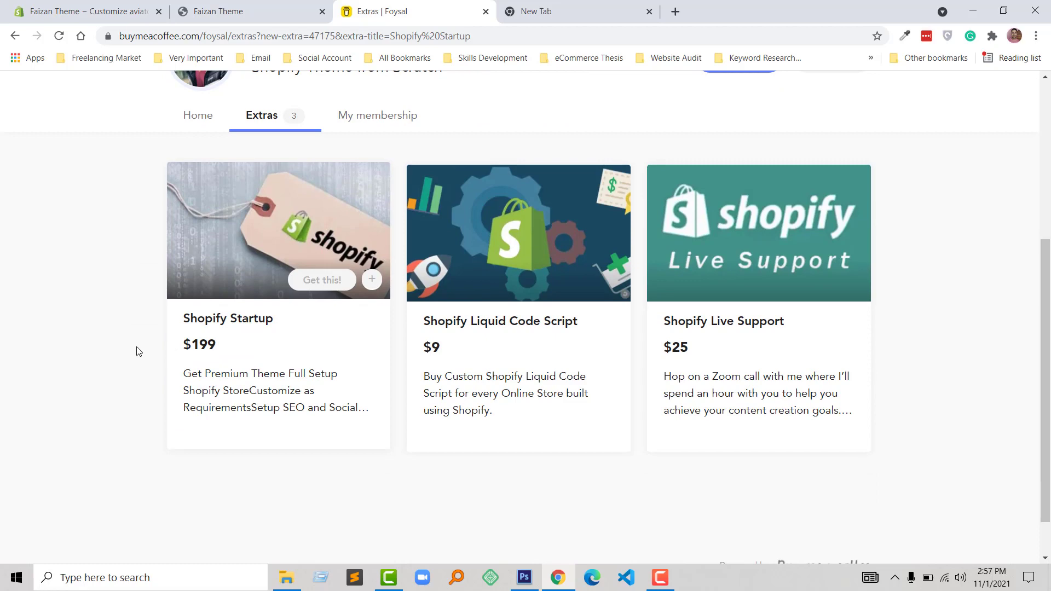
scroll(92, 353, up, 4)
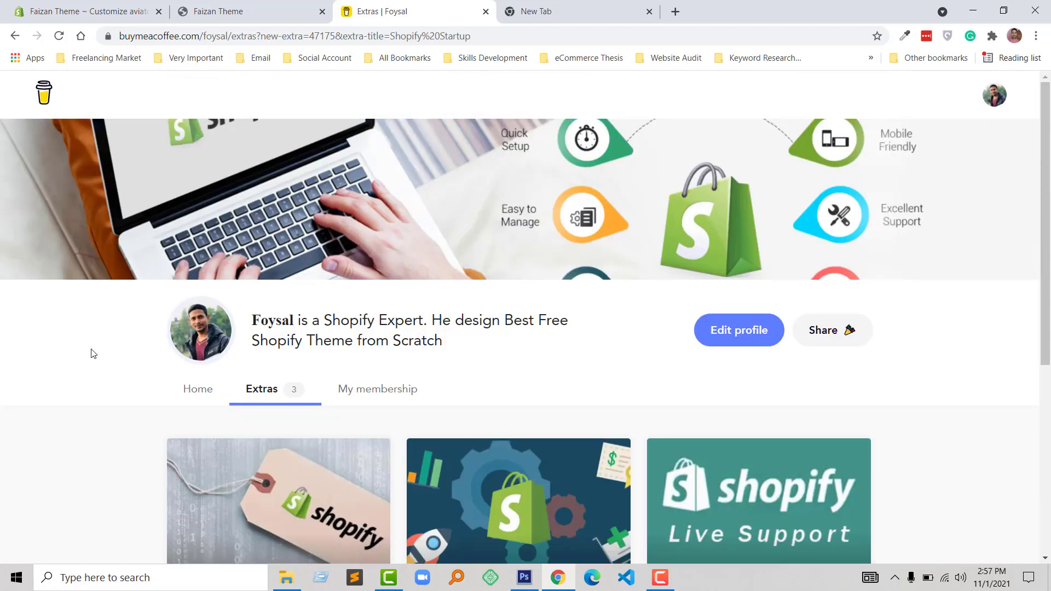